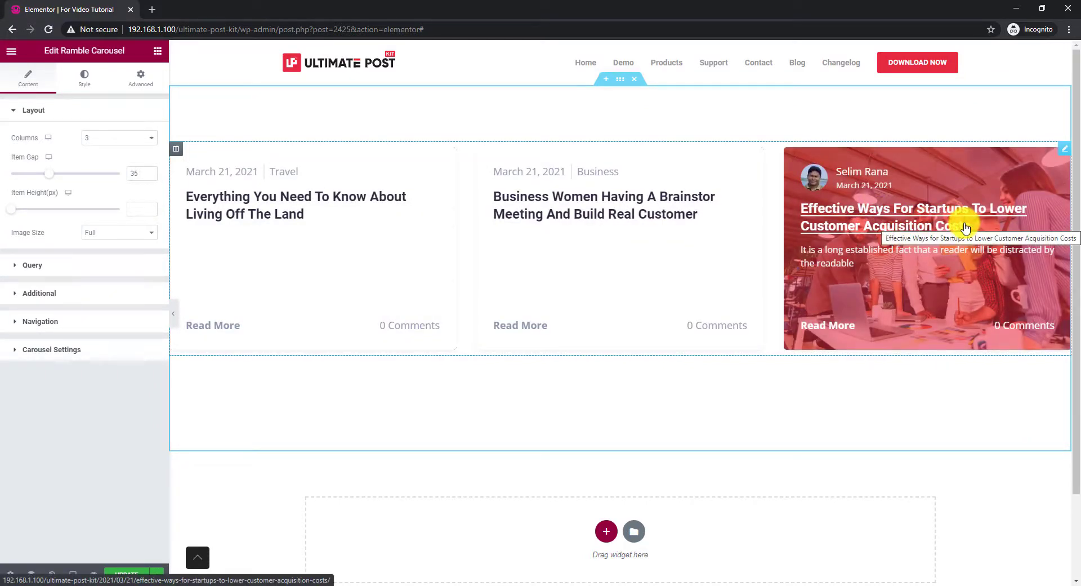
- Set the carousel layout to 4 columns with an item gap of 0 and raise the item height to its maximum
left_click(120, 140)
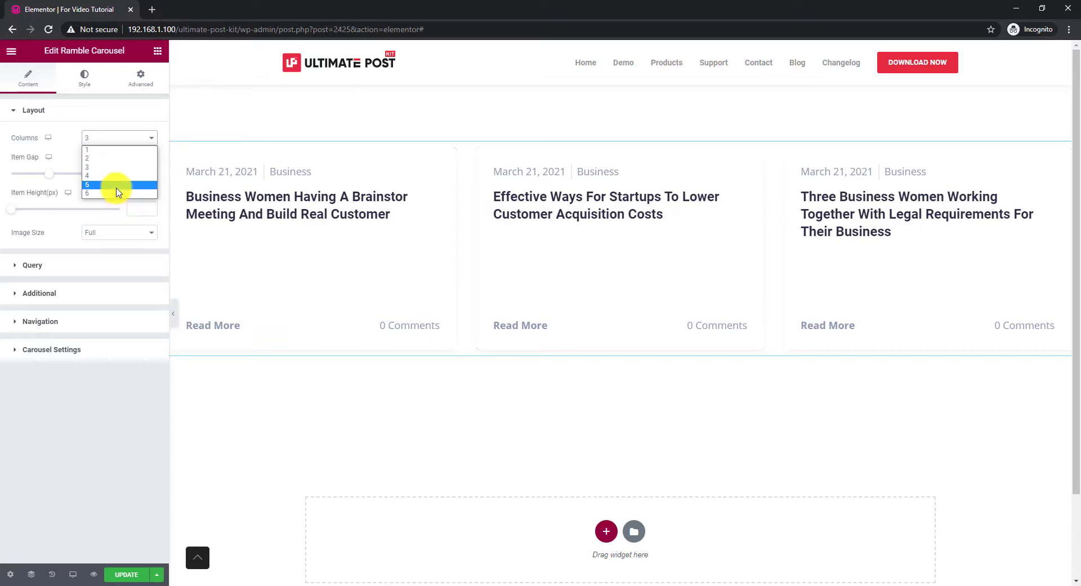
left_click(118, 176)
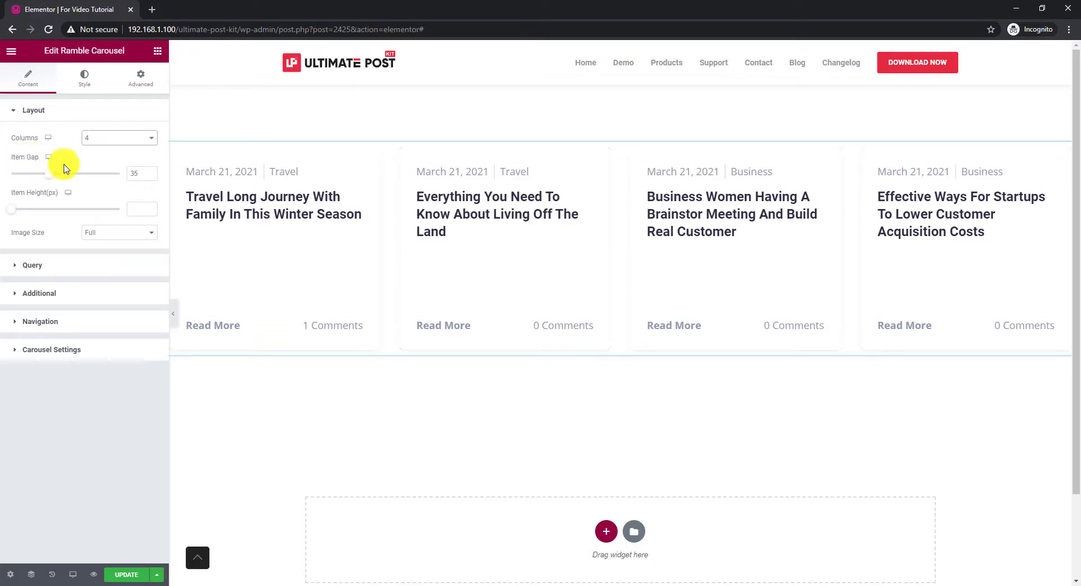
left_click_drag(51, 180, 3, 179)
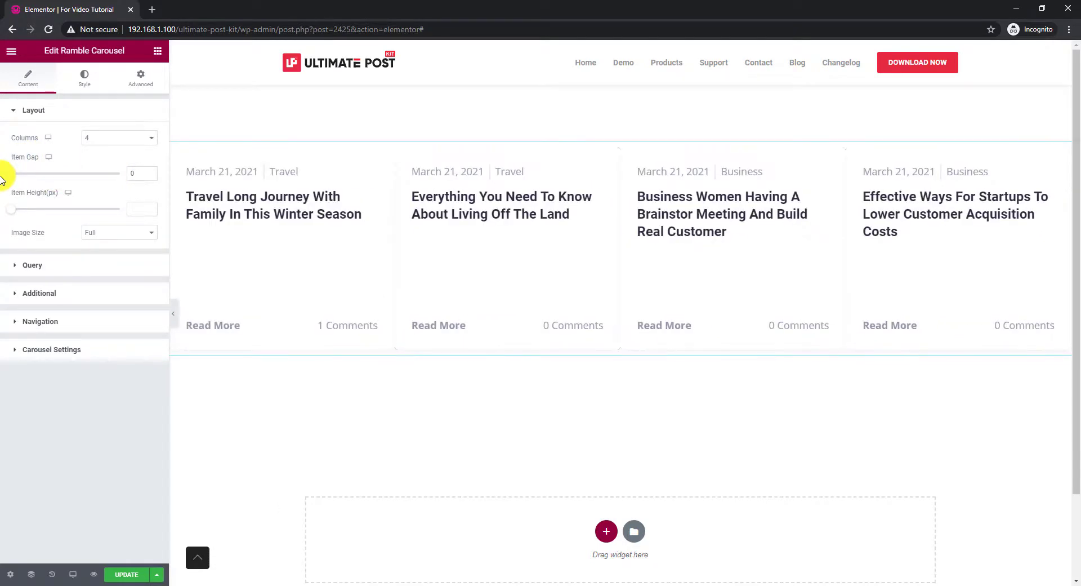
left_click_drag(8, 209, 116, 211)
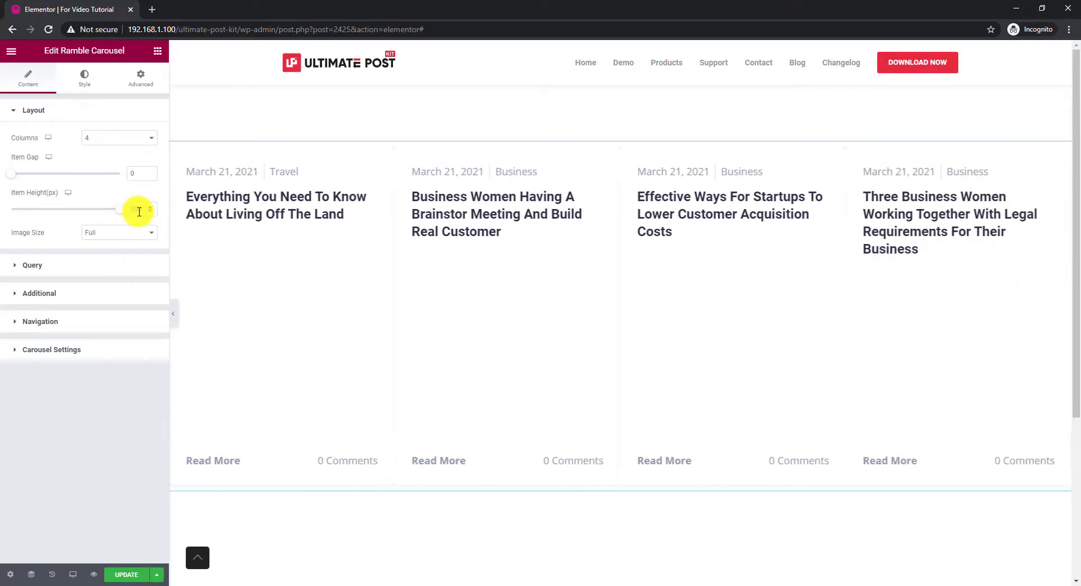
- Limit the carousel's post query to the Weber and Travel categories
left_click(71, 266)
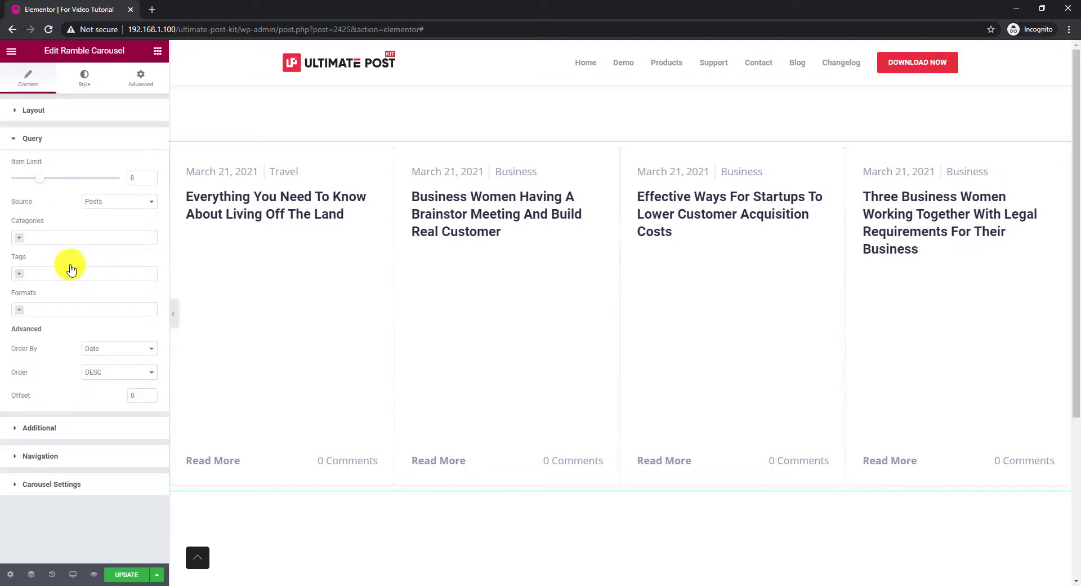
left_click(19, 241)
left_click(24, 280)
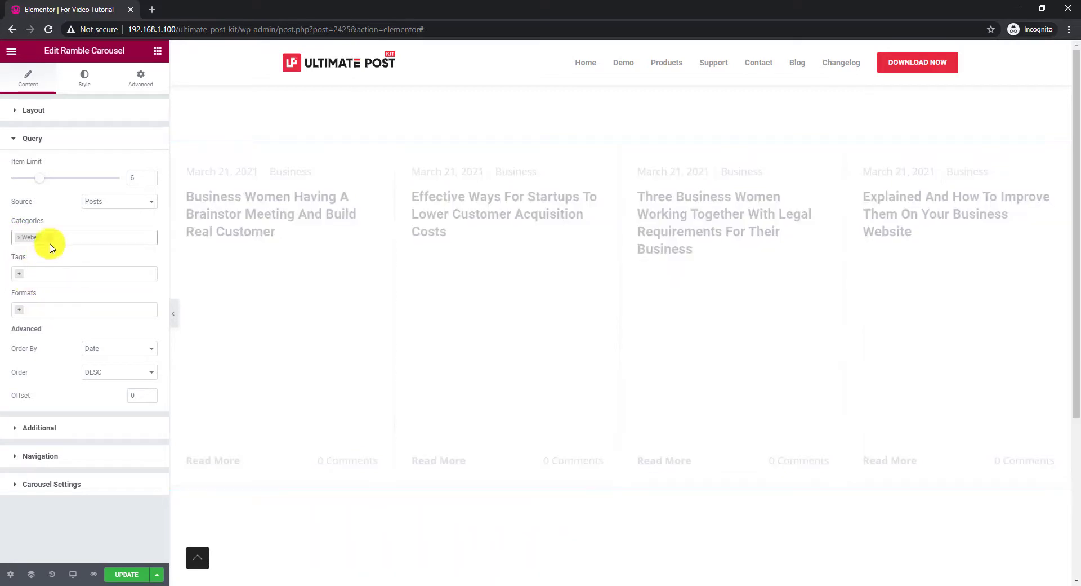
left_click(56, 237)
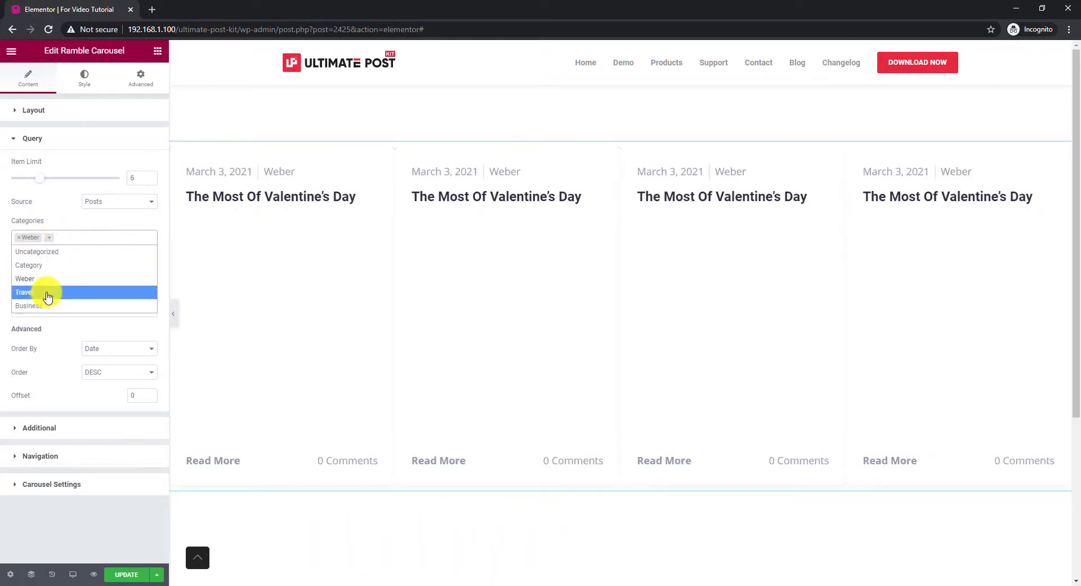
left_click(48, 297)
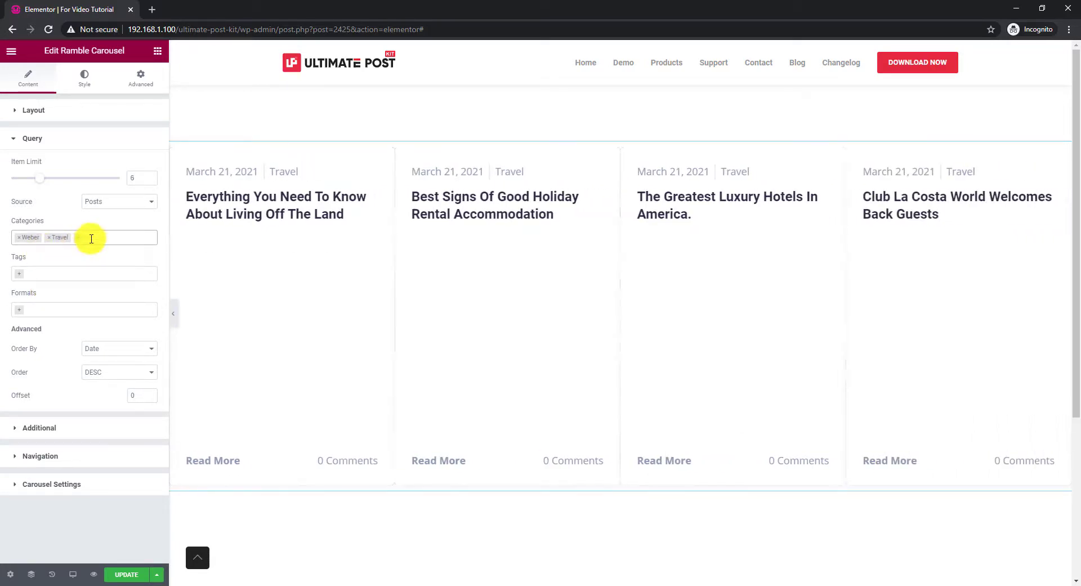
- Change the carousel's navigation type to Dots and enable Dynamic Bullets, keeping the dots position at Bottom Center
left_click(56, 431)
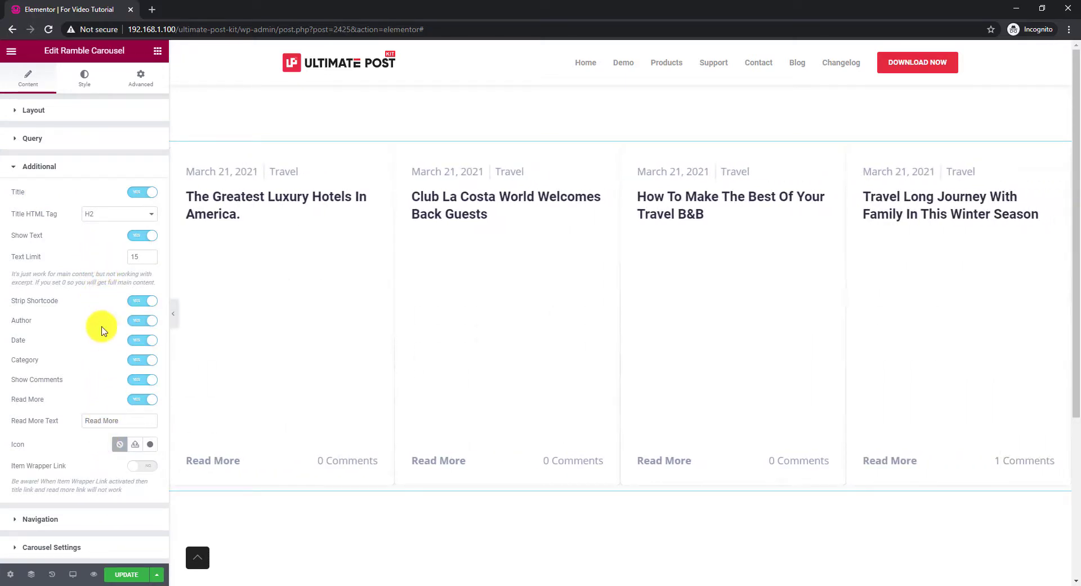
left_click(49, 520)
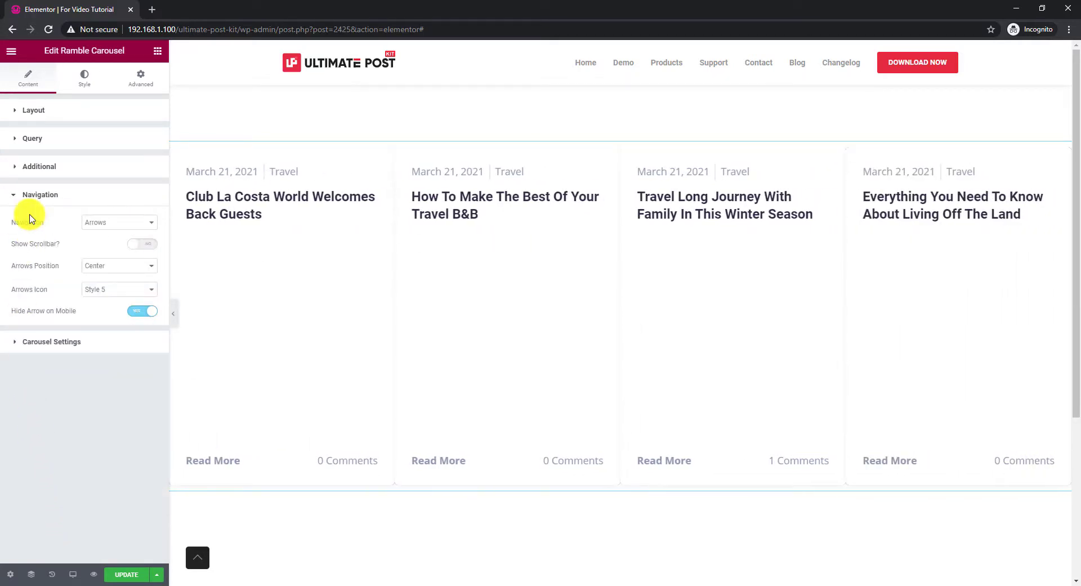
left_click(115, 224)
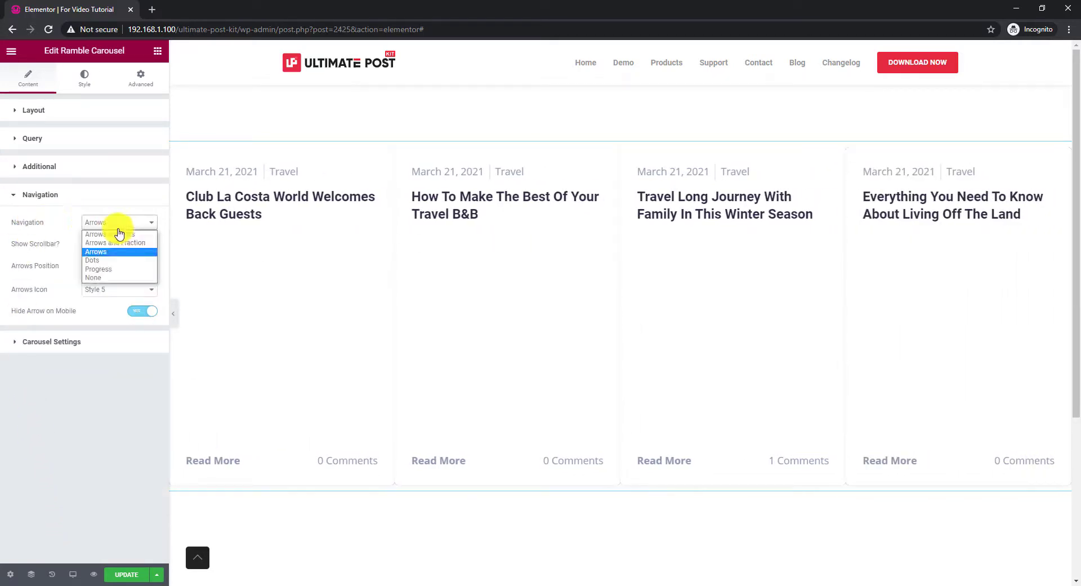
left_click(99, 260)
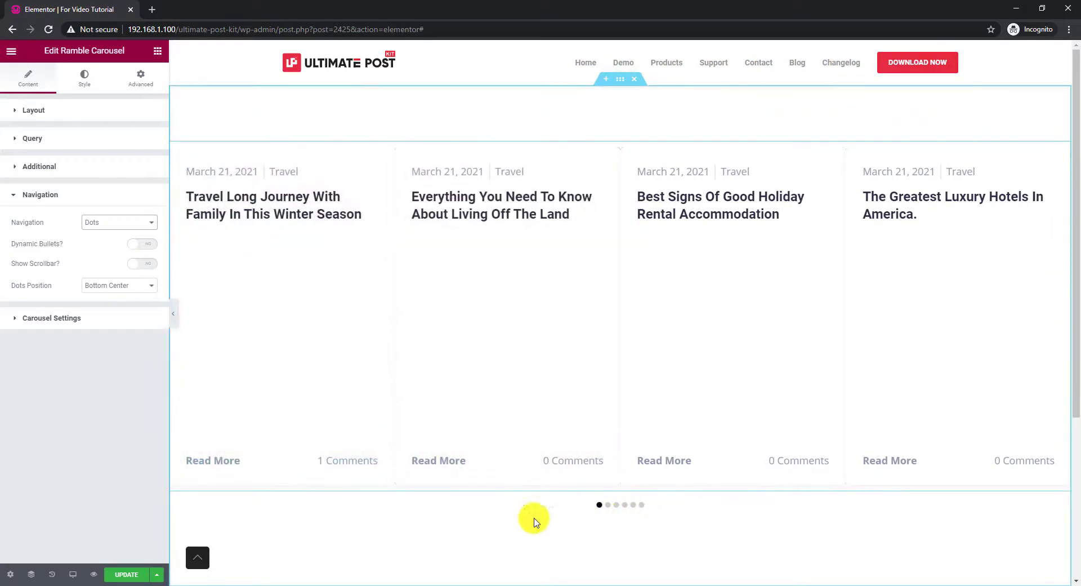
left_click(148, 250)
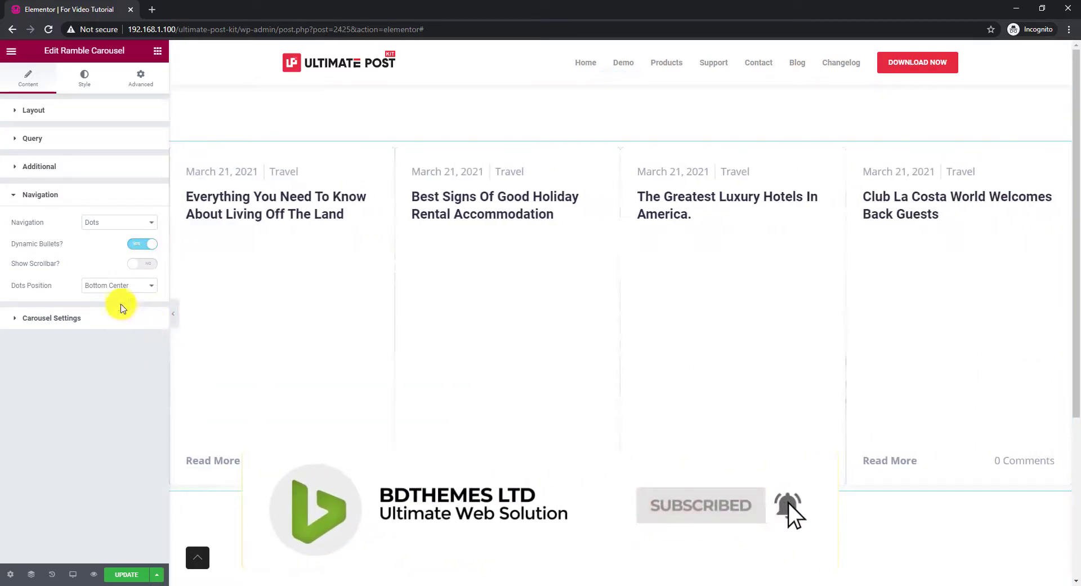
left_click(116, 285)
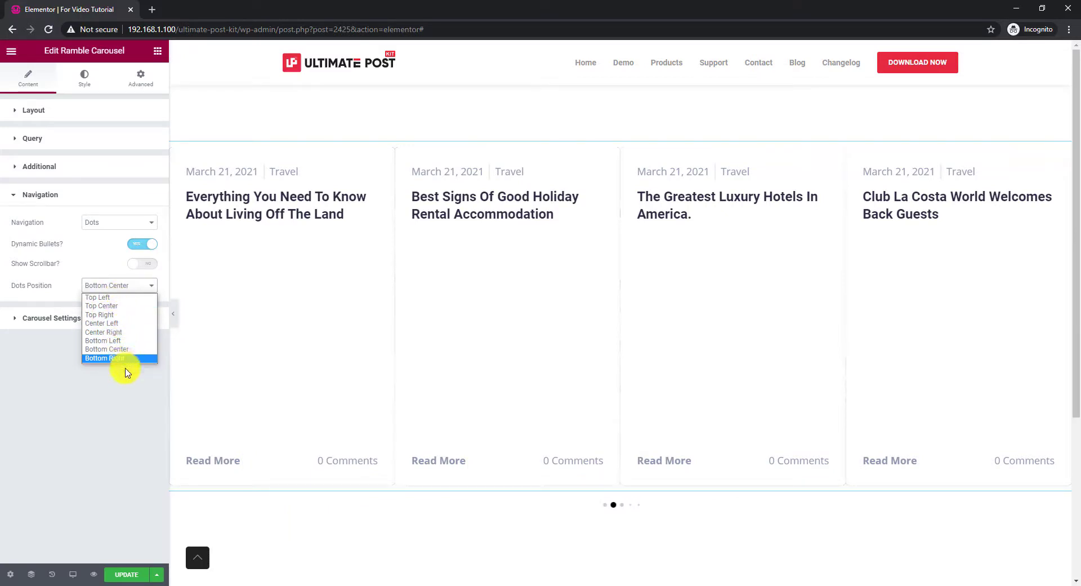
left_click(127, 376)
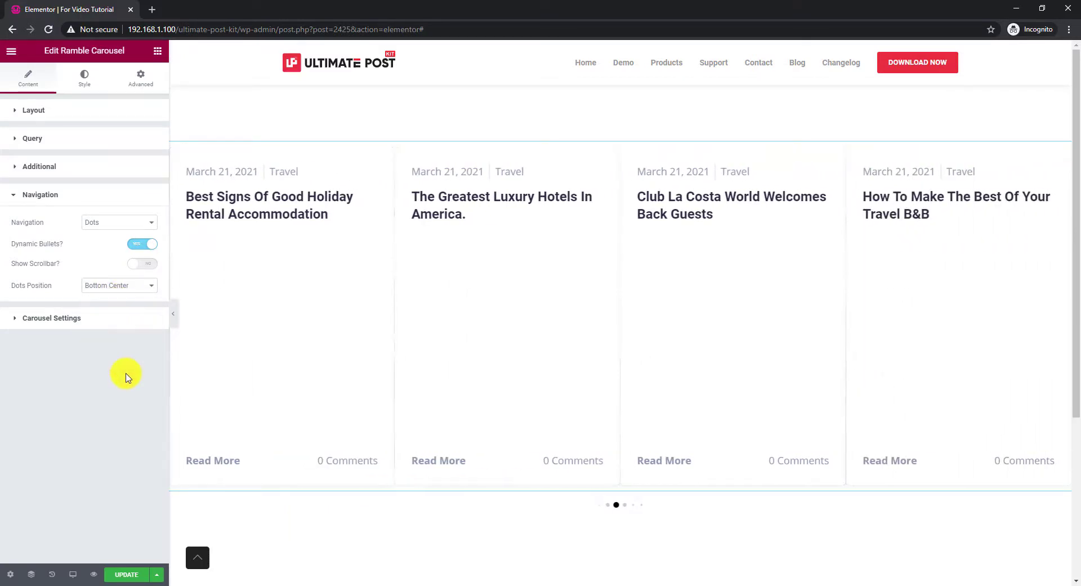
- Try the Coverflow layout in the carousel settings and restore the Carousel layout
left_click(82, 322)
left_click(112, 251)
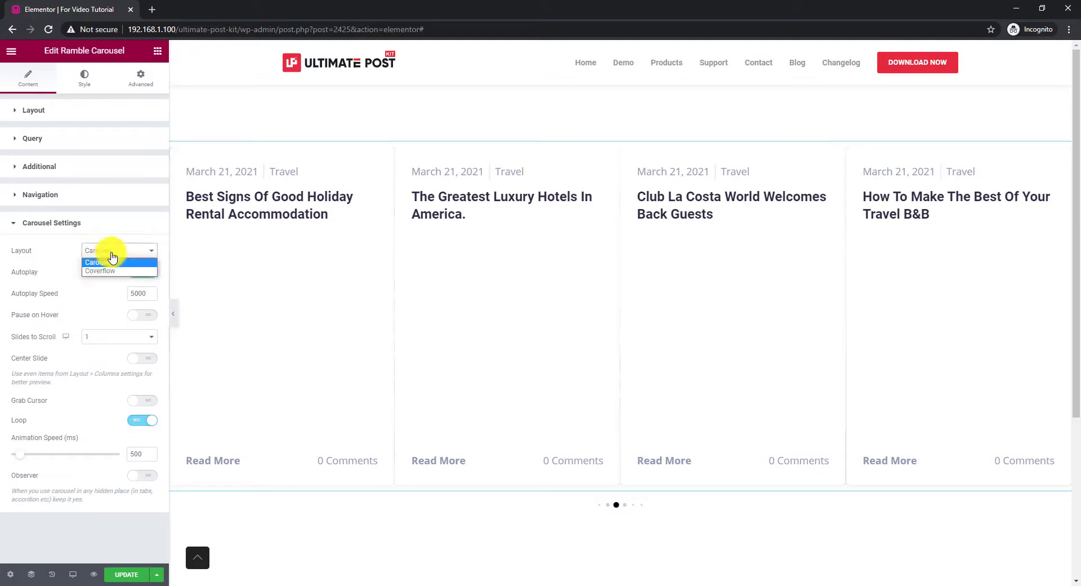
left_click(112, 271)
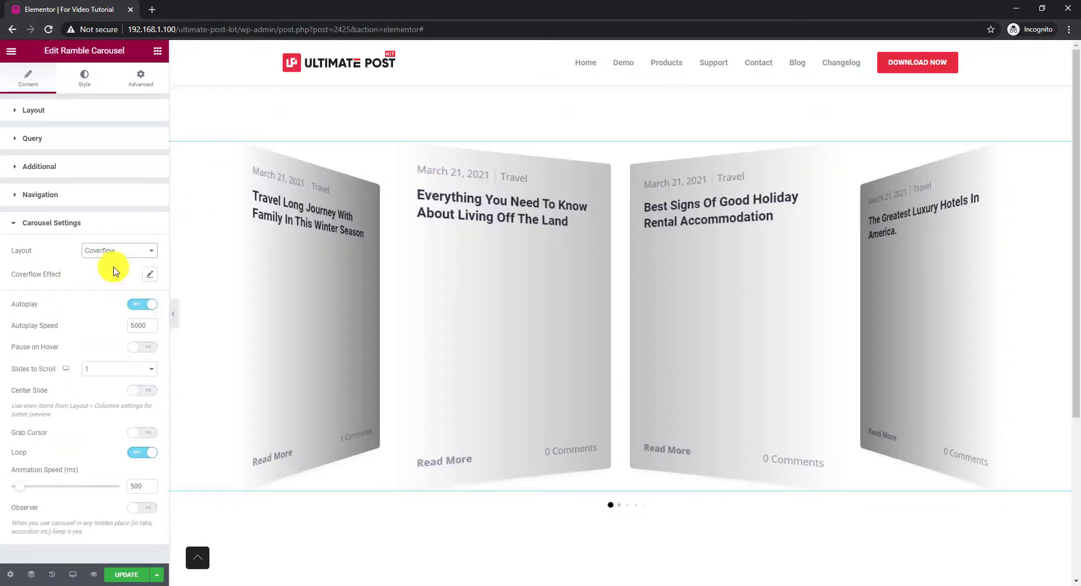
left_click(115, 255)
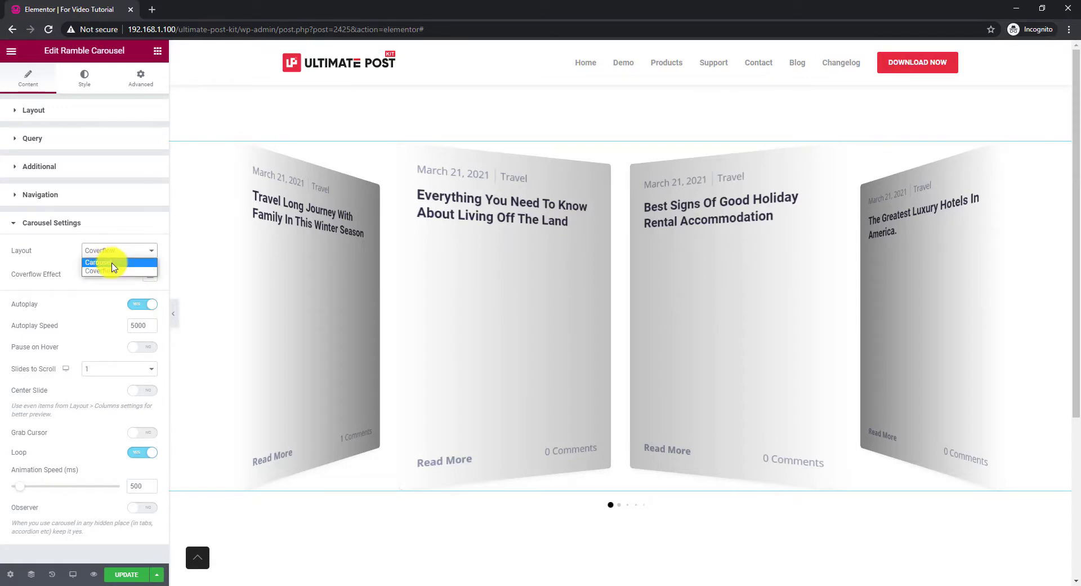
left_click(112, 262)
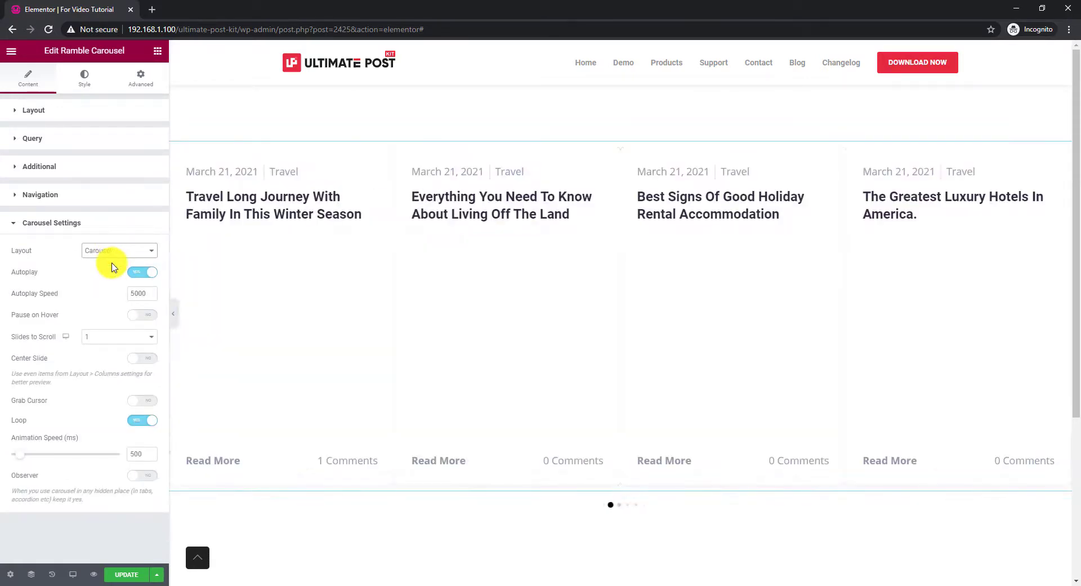
- Give the carousel items a semi-transparent black overlay color of #00000087 and a border radius of 0 on all corners
left_click(86, 88)
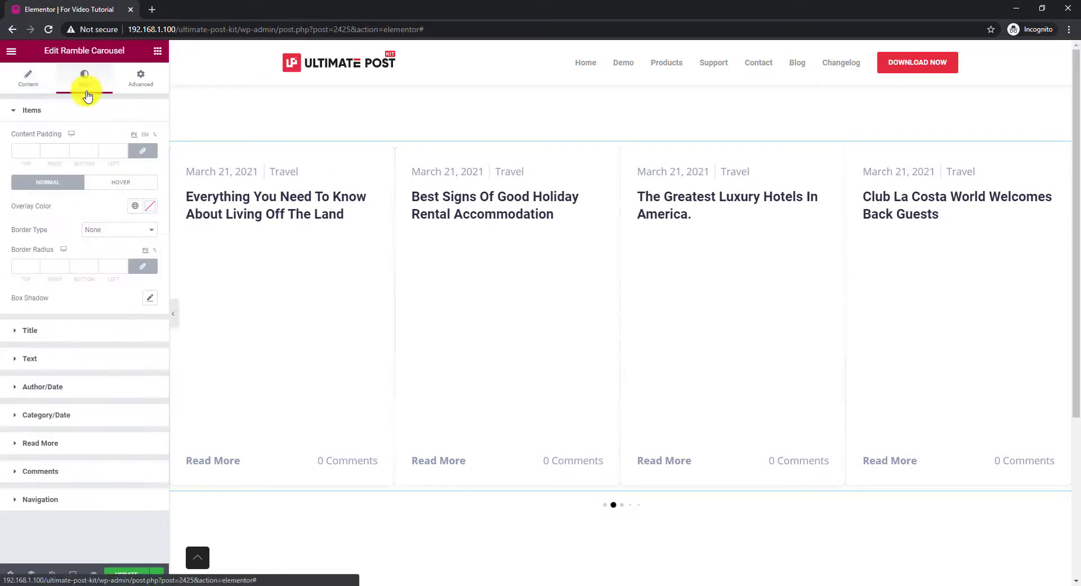
left_click(151, 210)
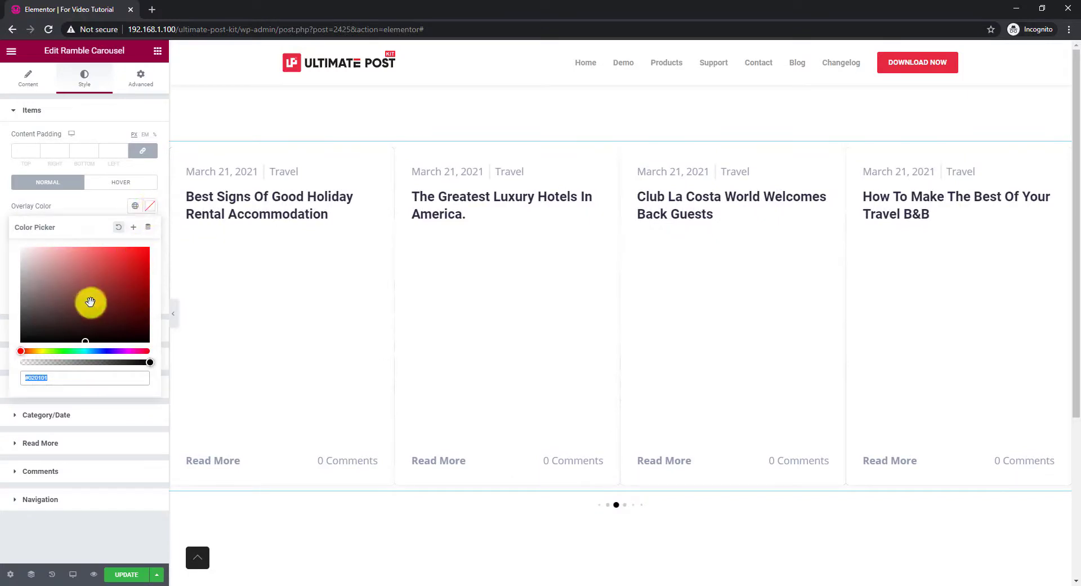
left_click_drag(89, 304, 10, 352)
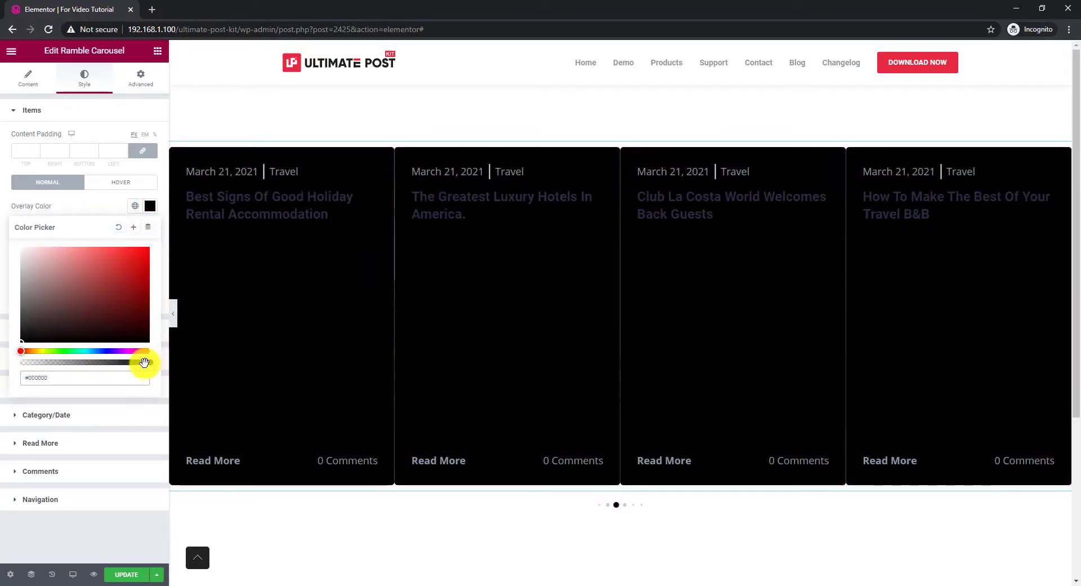
left_click_drag(149, 362, 99, 365)
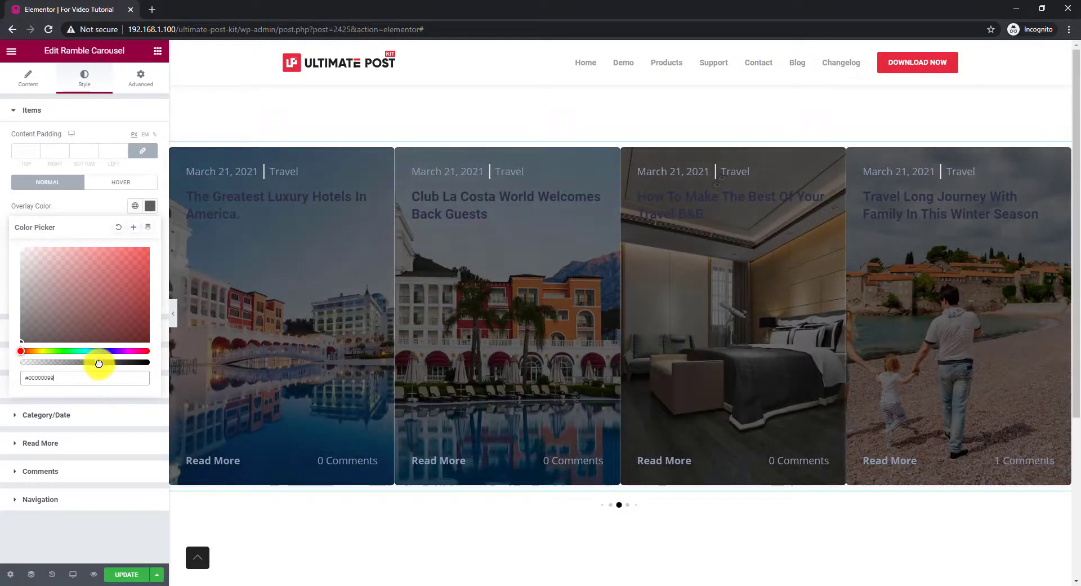
left_click_drag(99, 363, 90, 364)
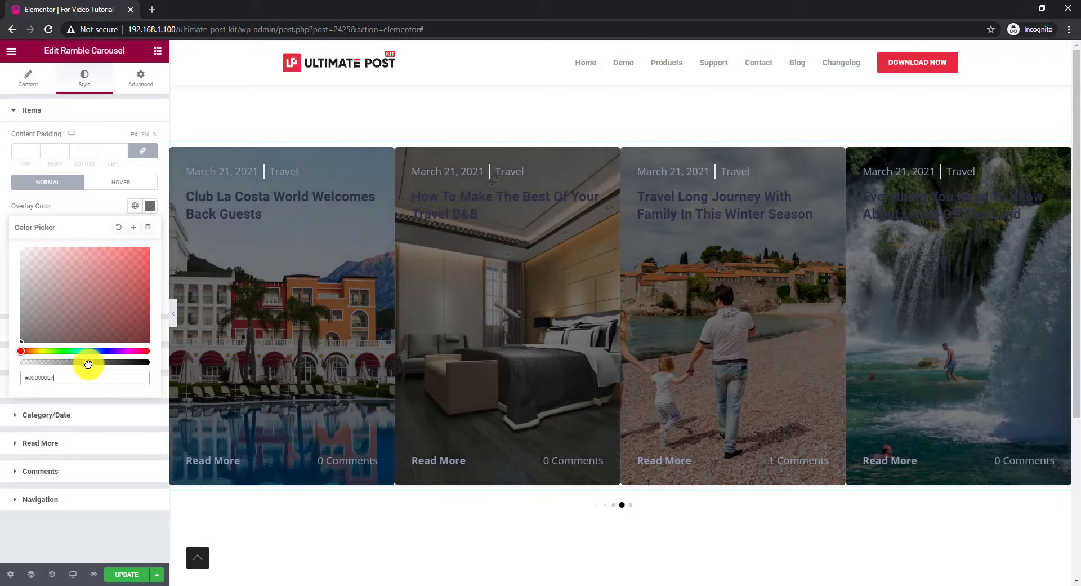
left_click(91, 208)
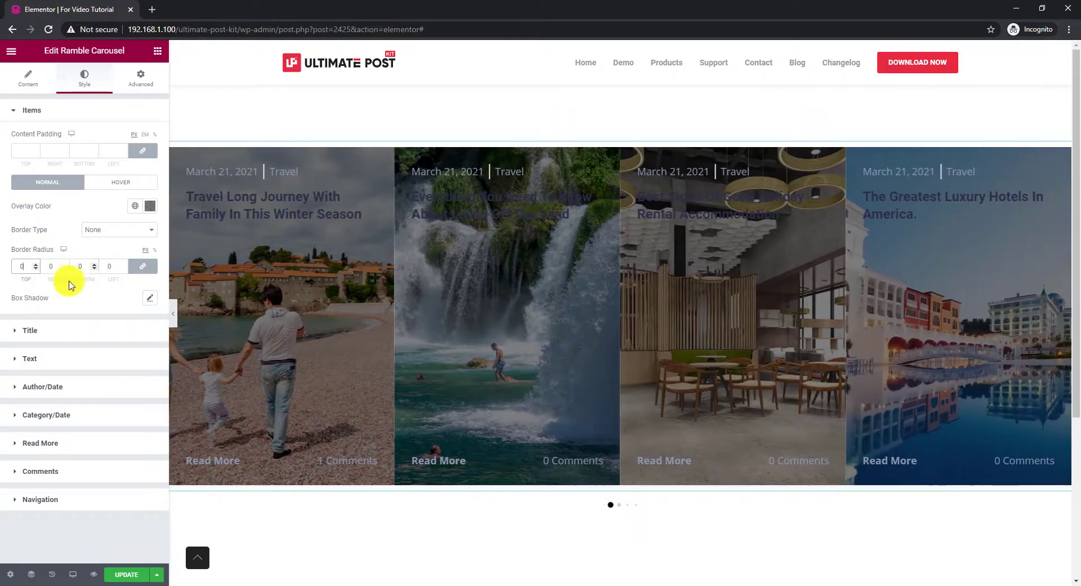
- Set the post titles' normal color to #E0FF00
left_click(56, 332)
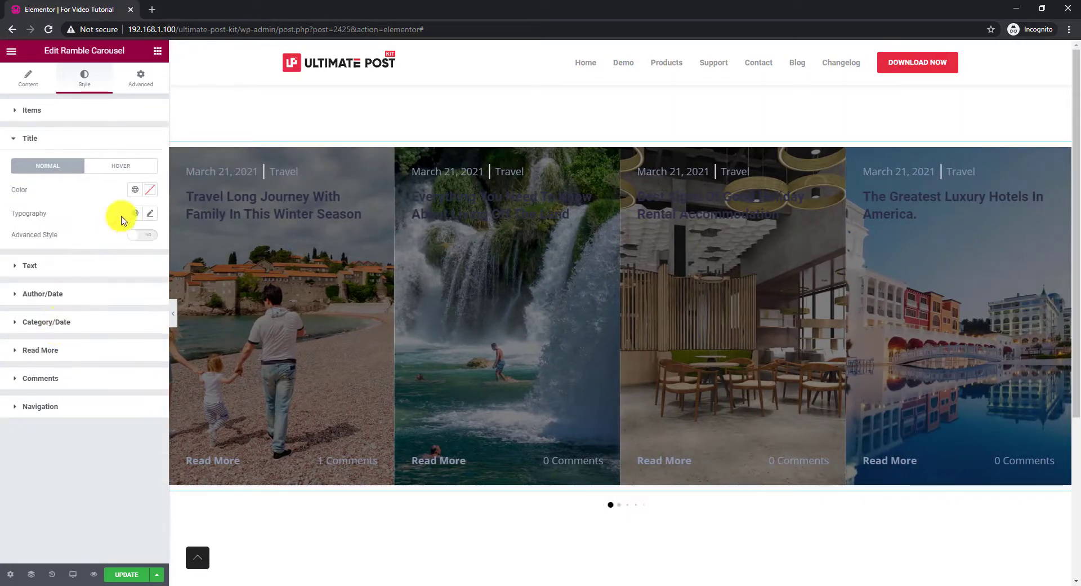
left_click(149, 190)
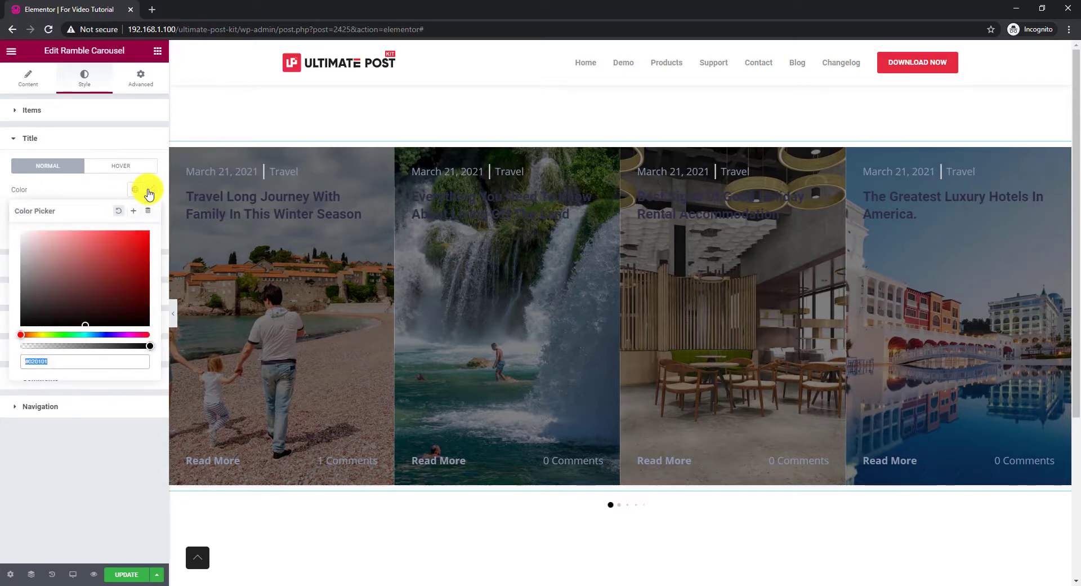
type("#E0FF00")
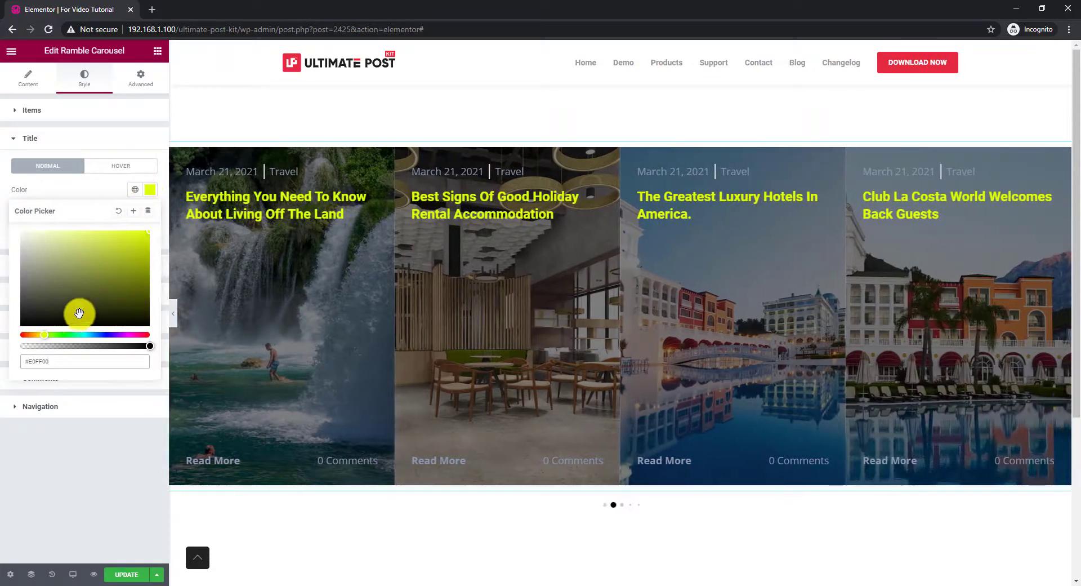
left_click(78, 194)
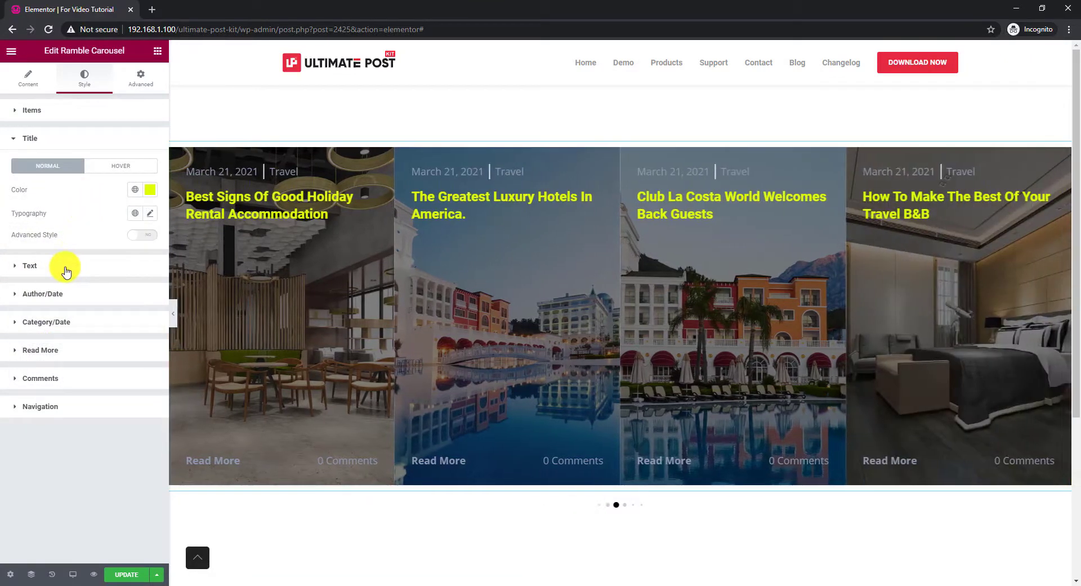
- Set the excerpt text color to #E0FF00 with reduced opacity, giving #E0FF00B5
left_click(65, 266)
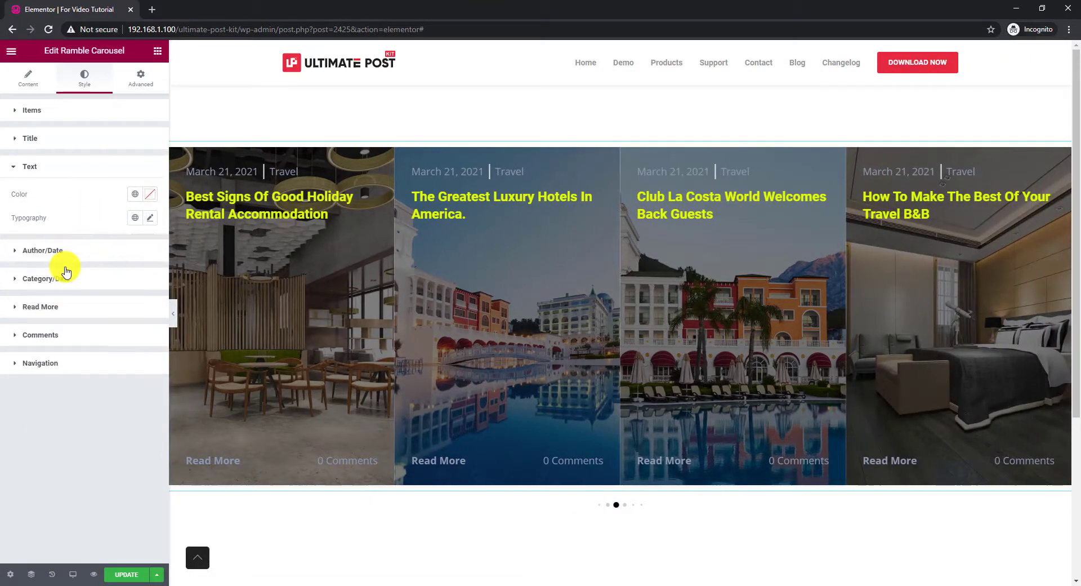
left_click(150, 197)
type("#E0FF00")
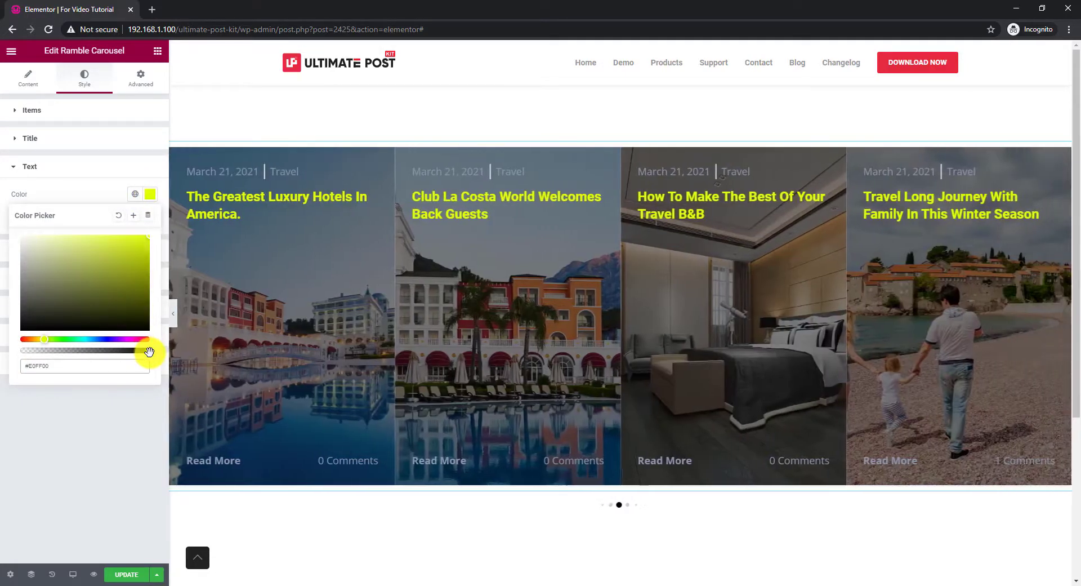
left_click_drag(149, 352, 113, 351)
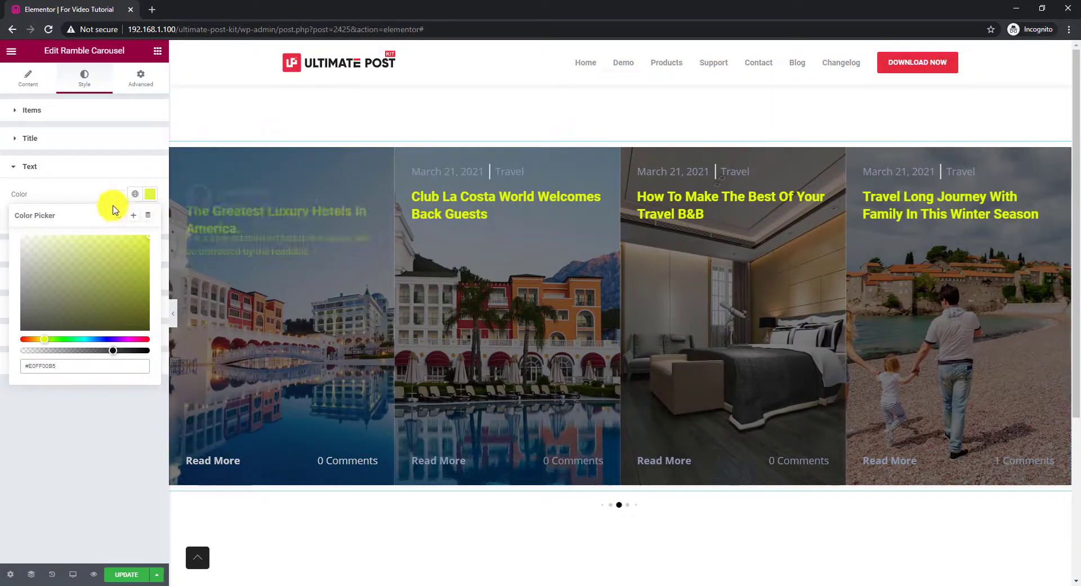
left_click(88, 193)
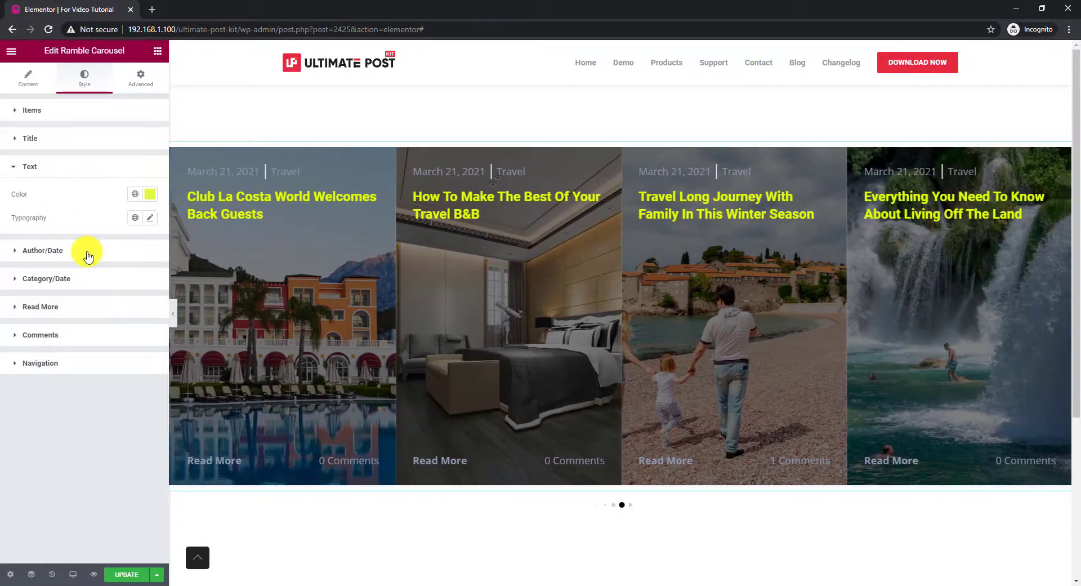
- Set the author name color in the Author/Date style settings to #E0FF00
left_click(88, 253)
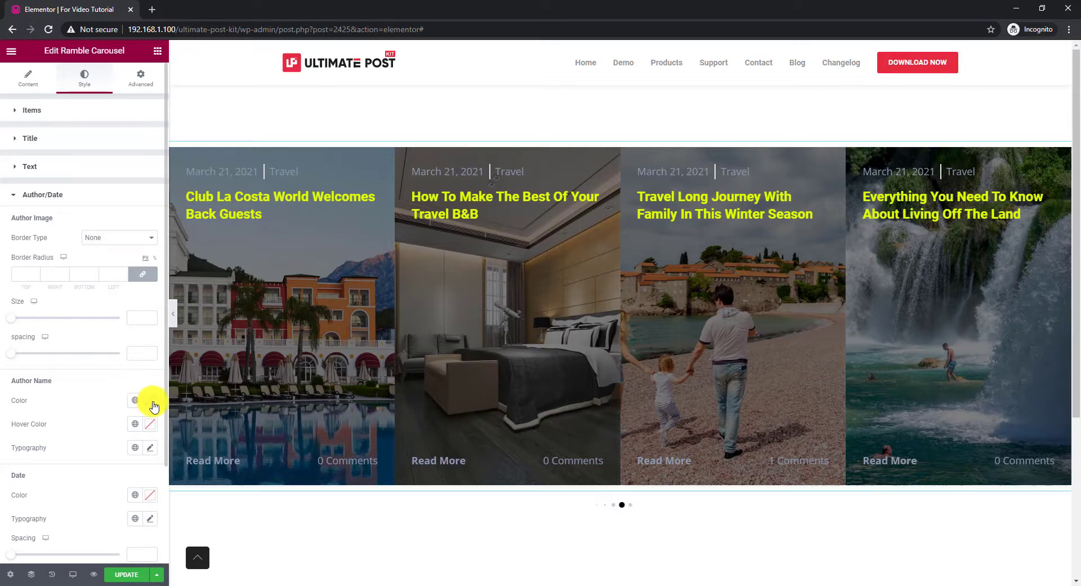
left_click(151, 401)
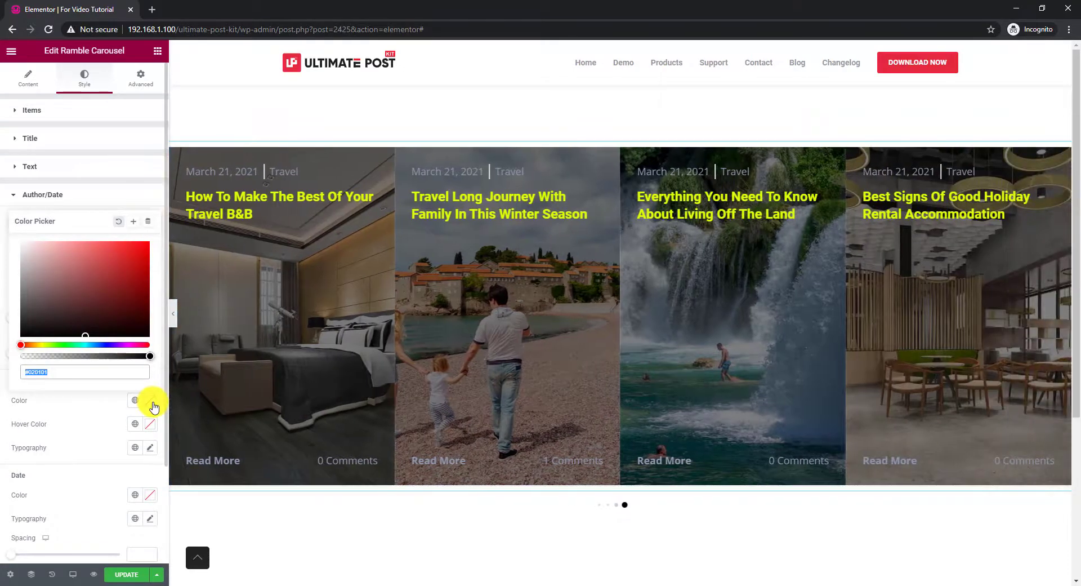
type("#E0FF00")
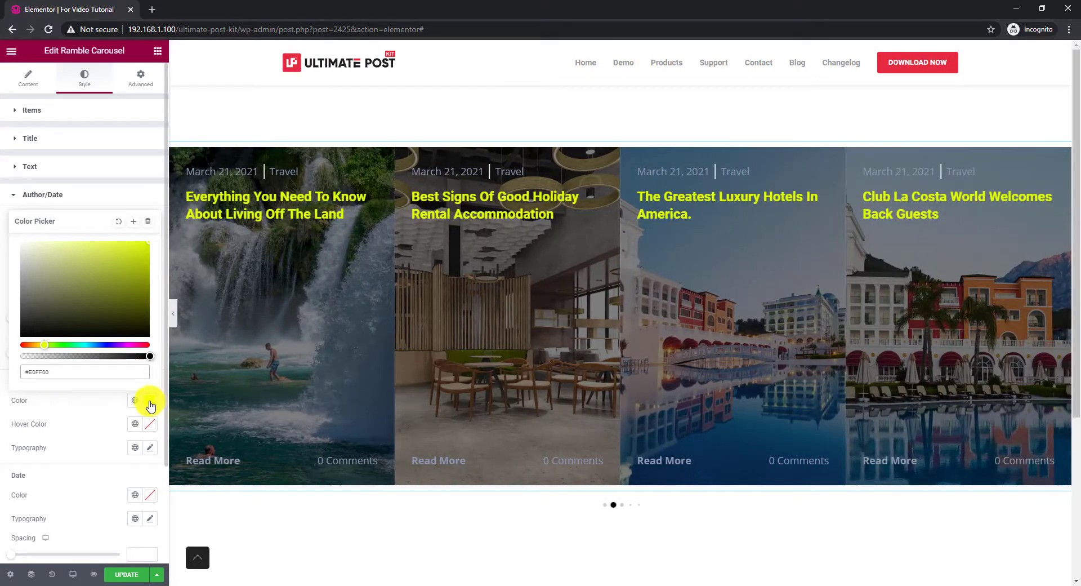
left_click(109, 405)
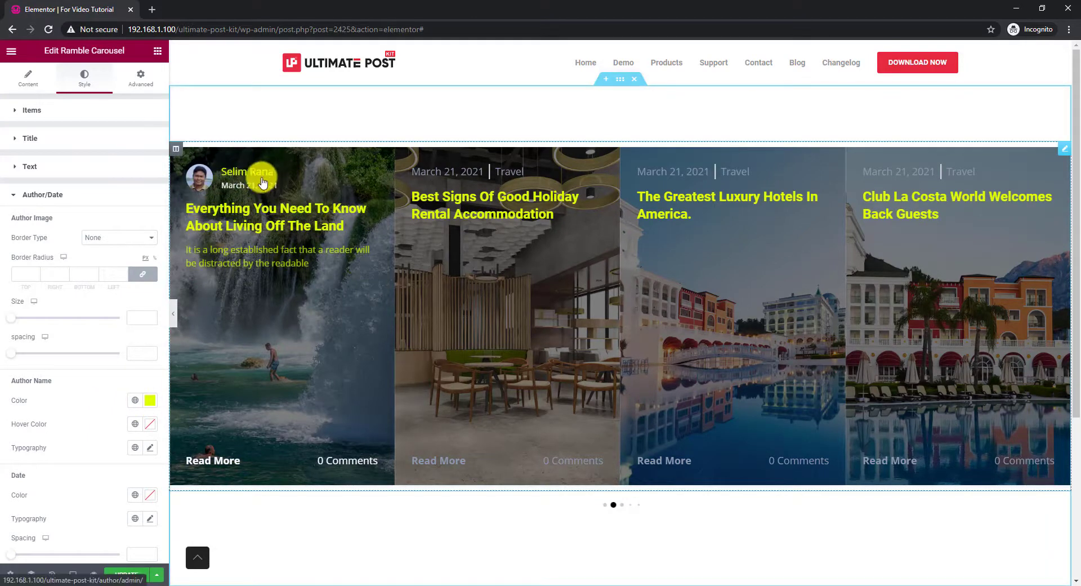
- Set the date color in the Author/Date style settings to #E0FF00 with reduced opacity, giving #E0FF00CF
scroll(99, 477, "down", 1)
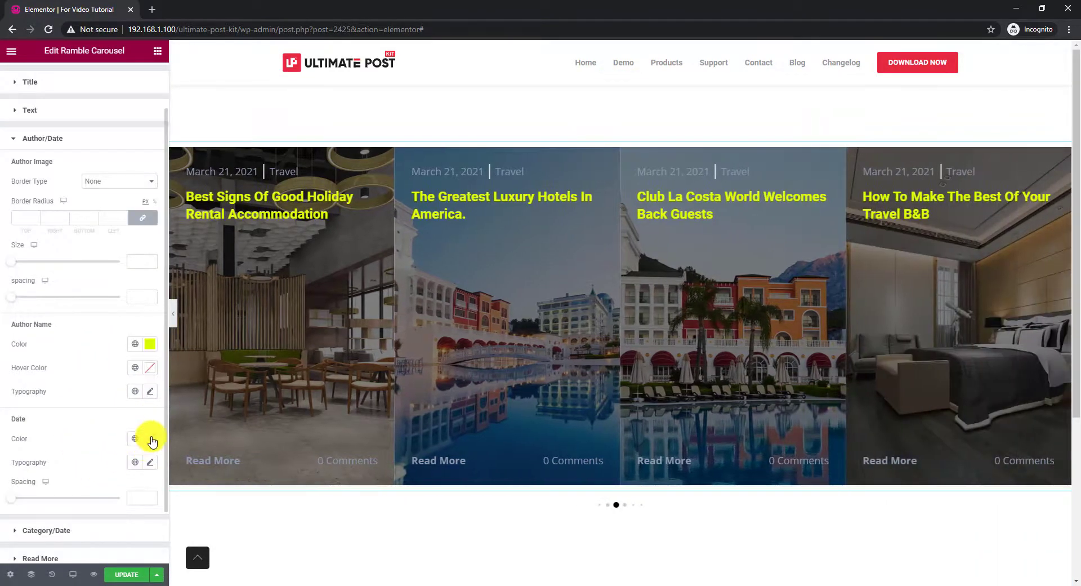
left_click(150, 439)
type("#E0FF00")
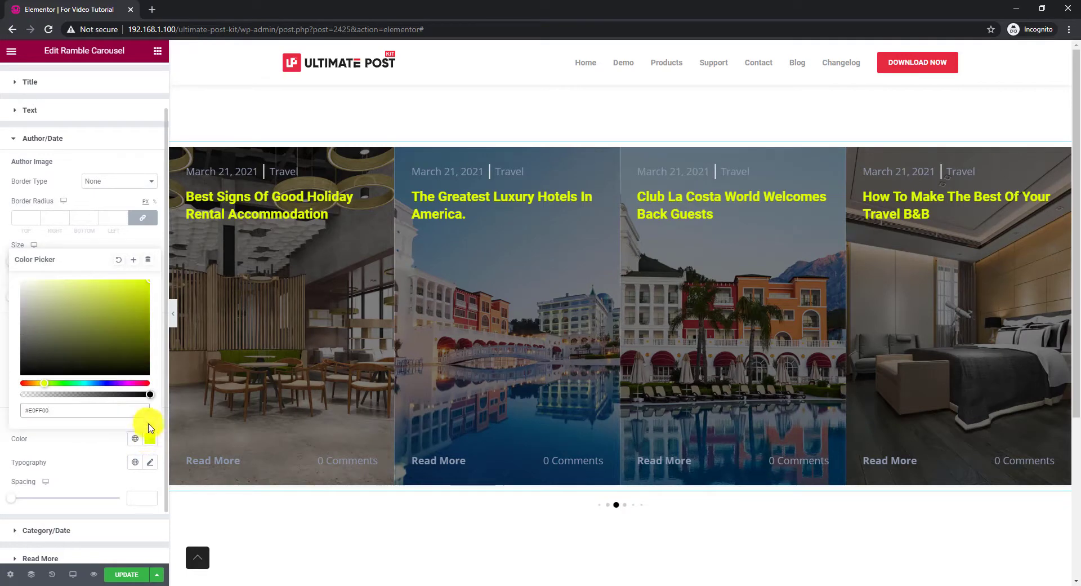
left_click_drag(150, 392, 126, 395)
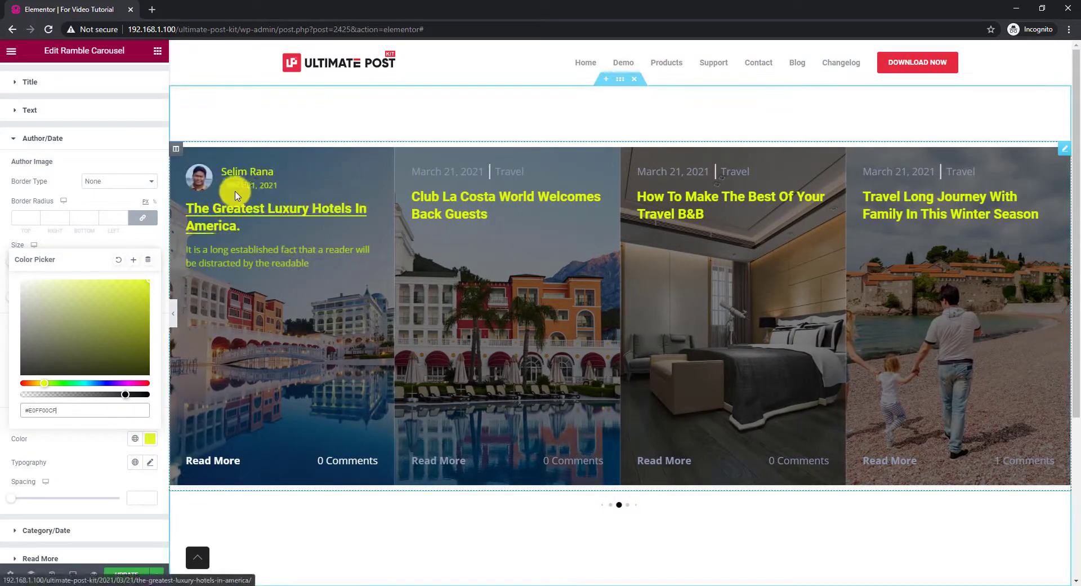
left_click(73, 141)
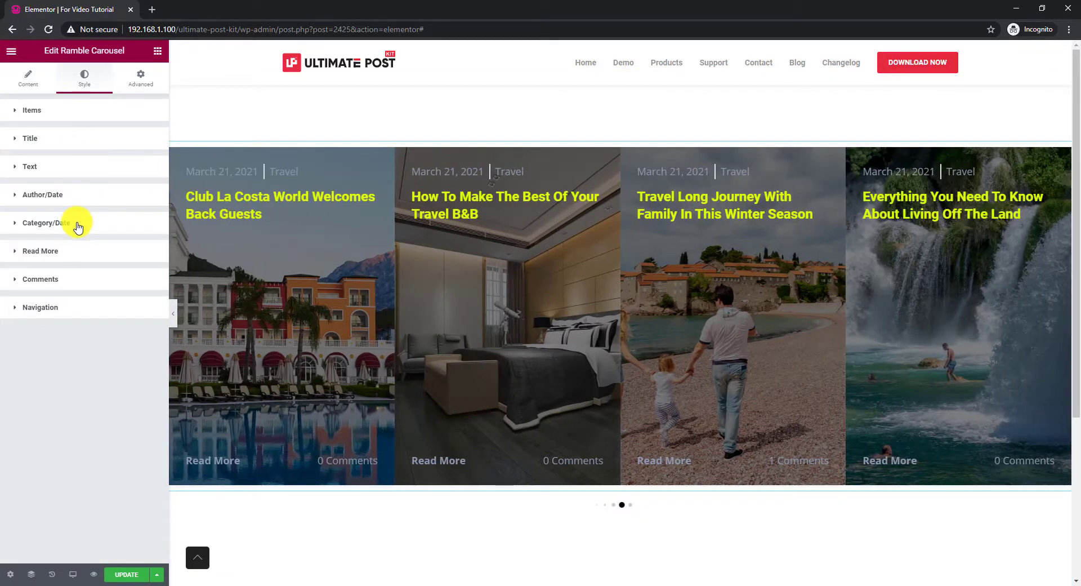
- Set the date color in the Category/Date style settings to #E0FF00
left_click(77, 226)
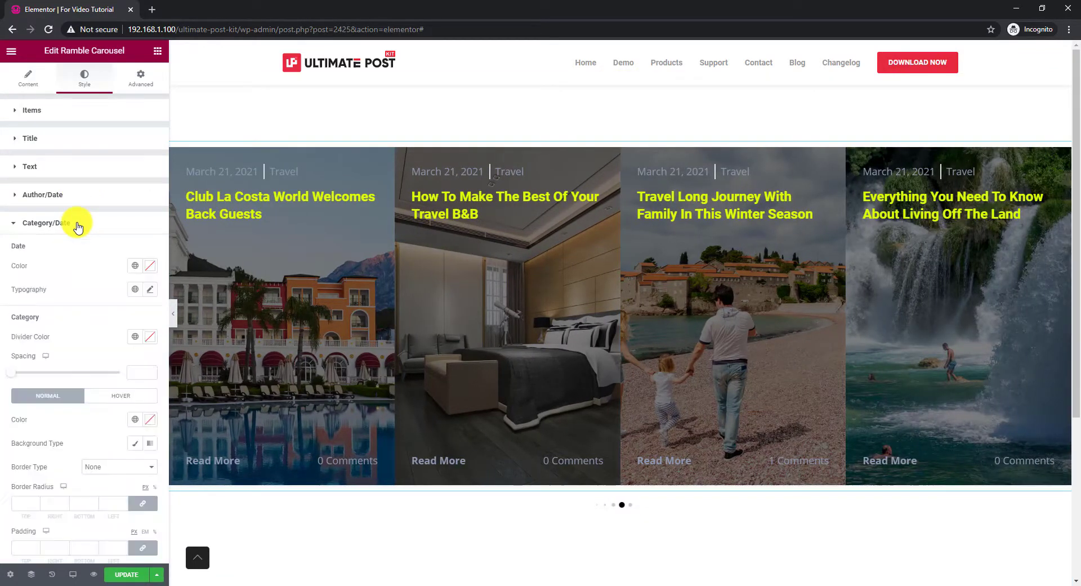
left_click(150, 270)
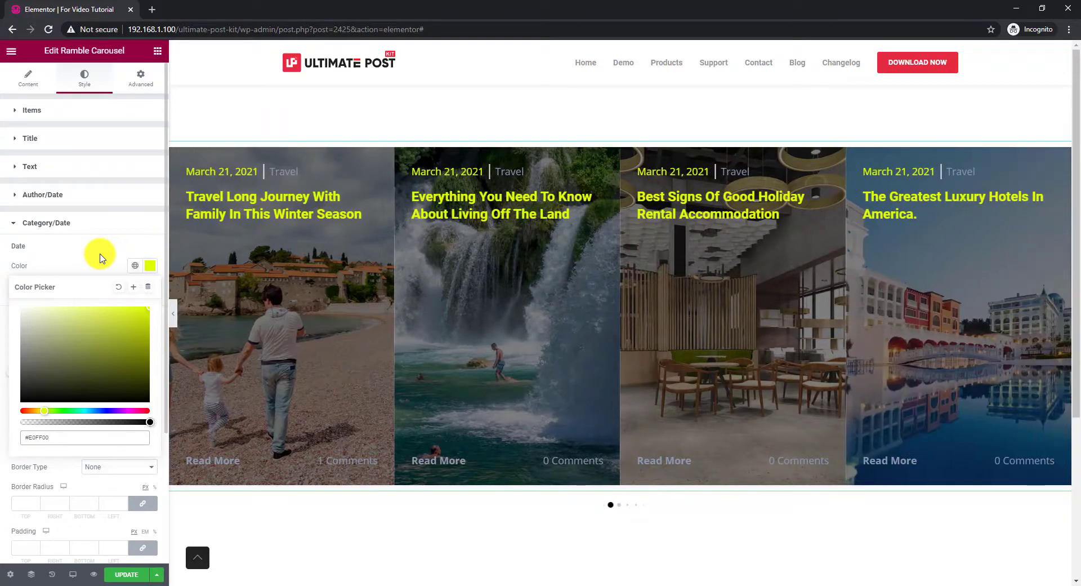
left_click(101, 258)
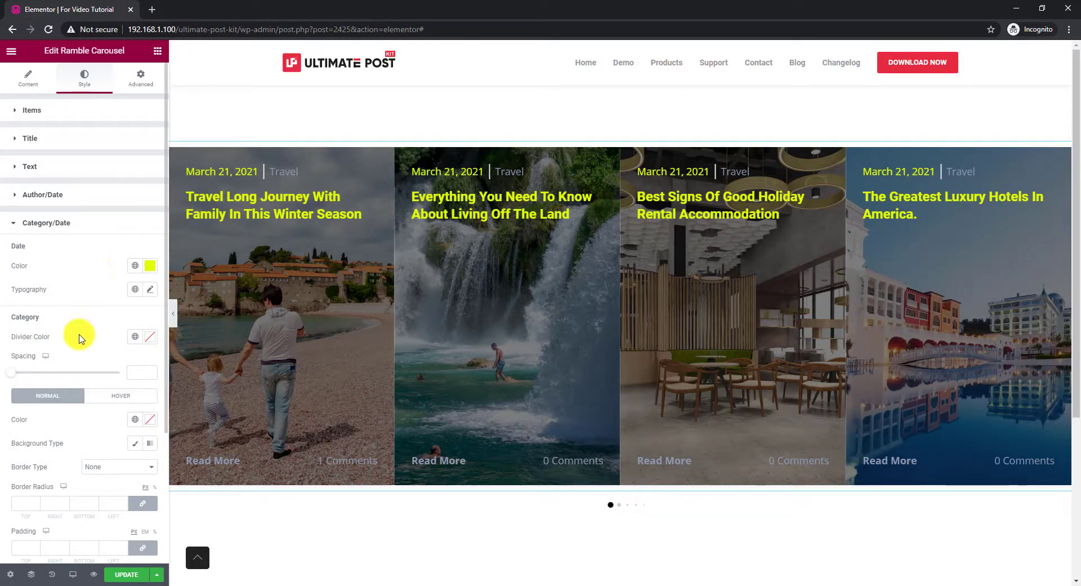
- Set the category divider color to #E0FF00 with reduced opacity
left_click(150, 337)
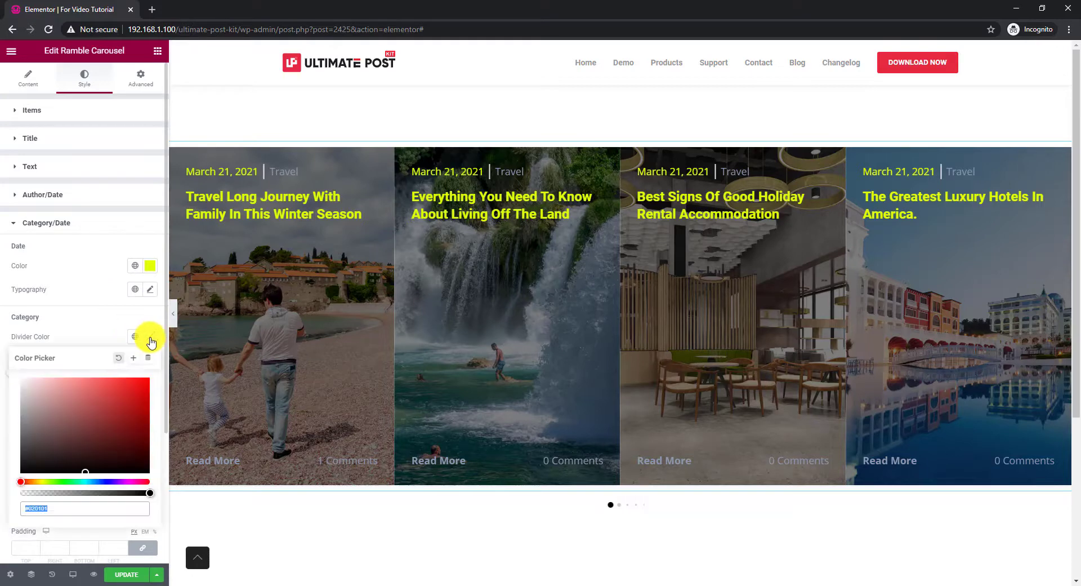
type("#E0FF00")
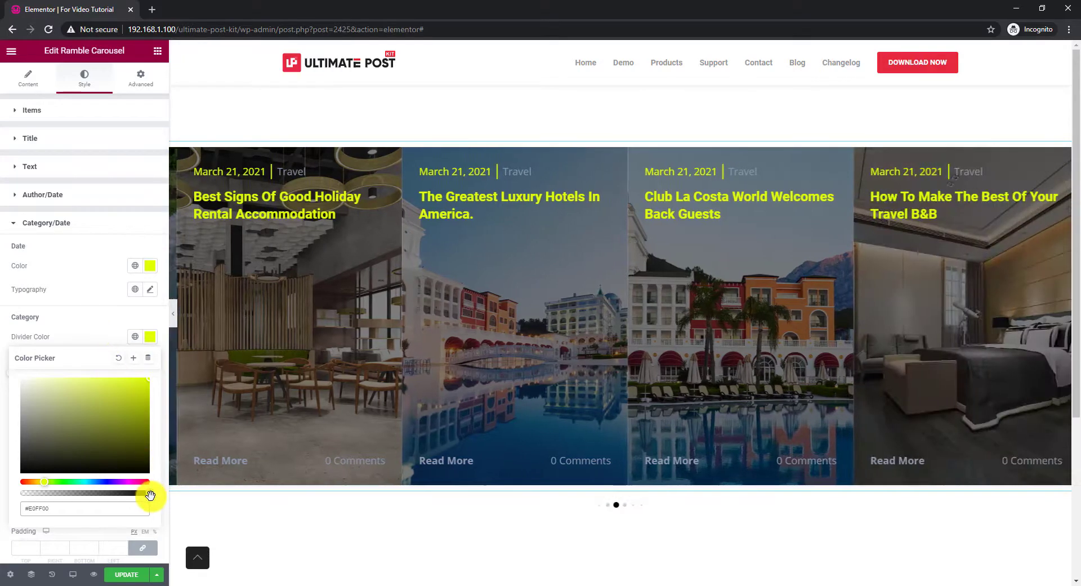
left_click_drag(150, 493, 116, 496)
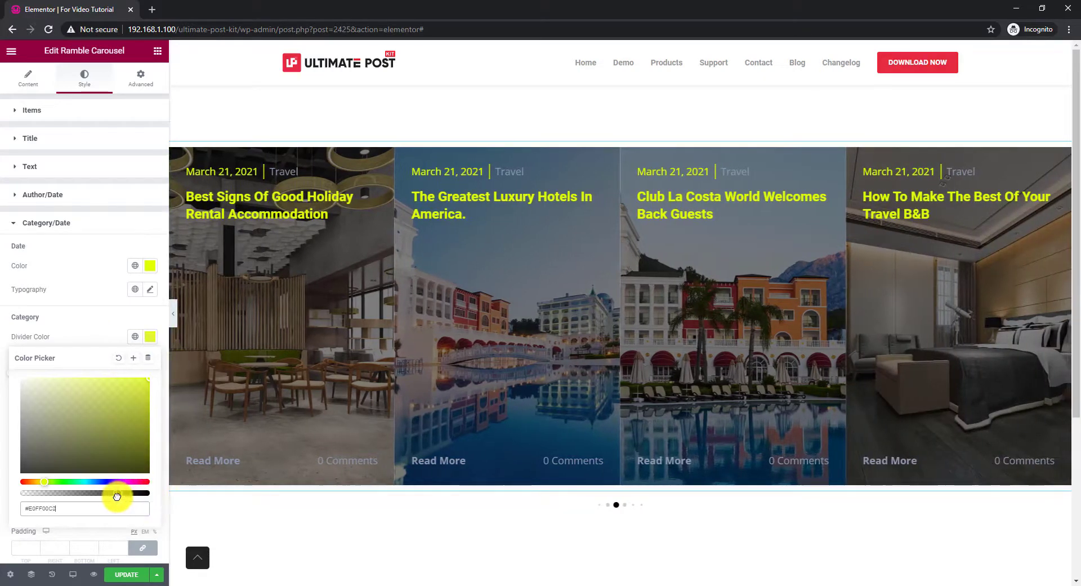
left_click(21, 334)
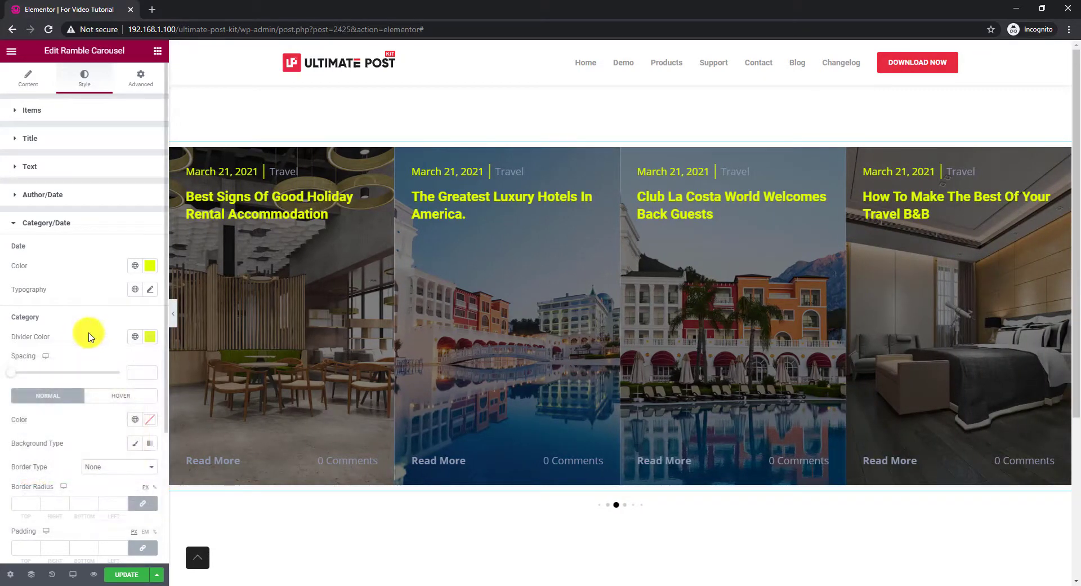
- Set the category text's normal color to #E0FF00 with reduced opacity, giving #E0FF00D6
left_click(149, 419)
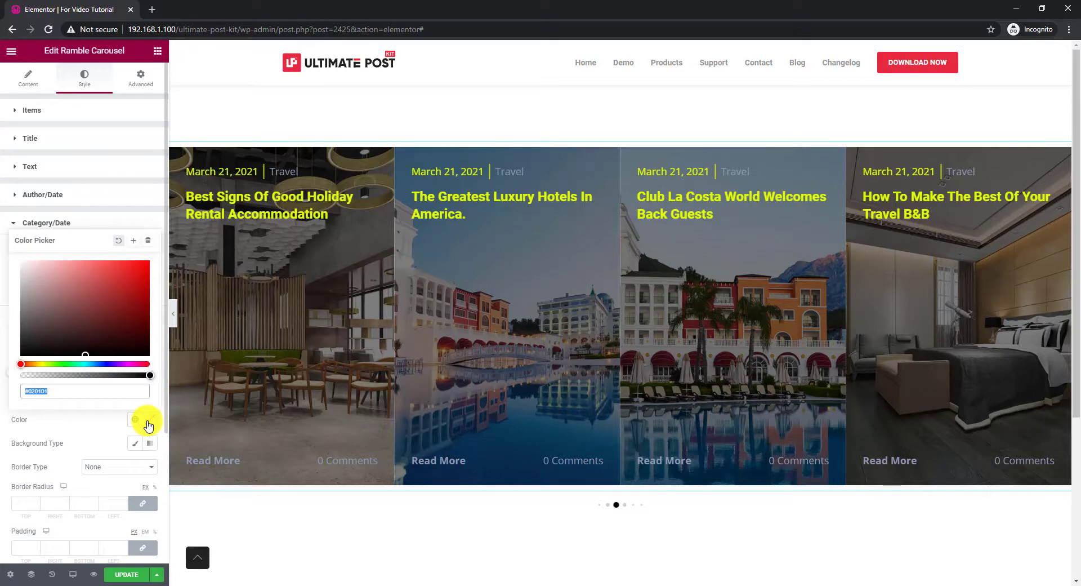
type("#E0FF00")
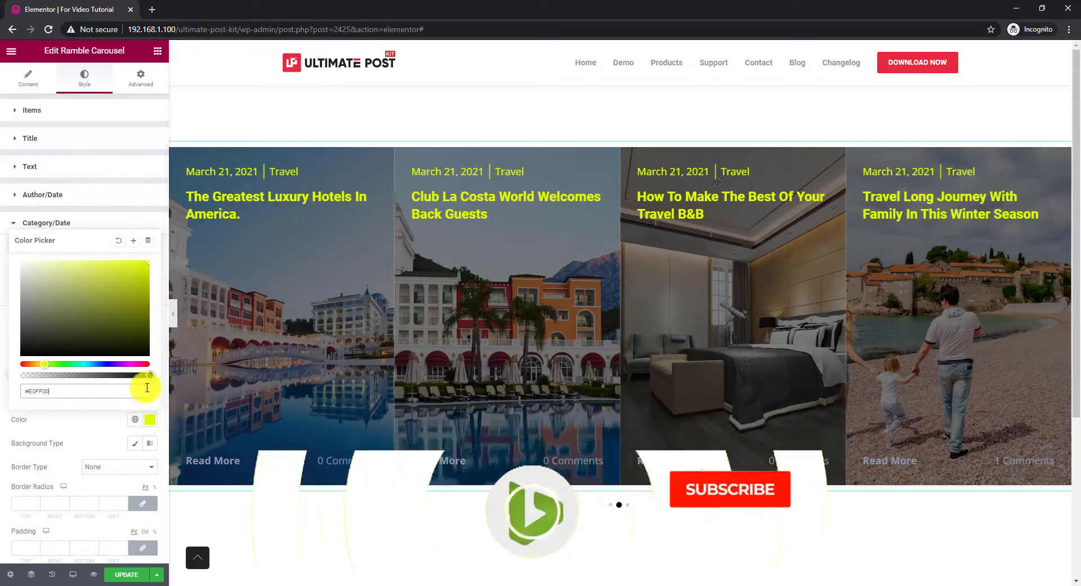
left_click_drag(150, 380, 129, 377)
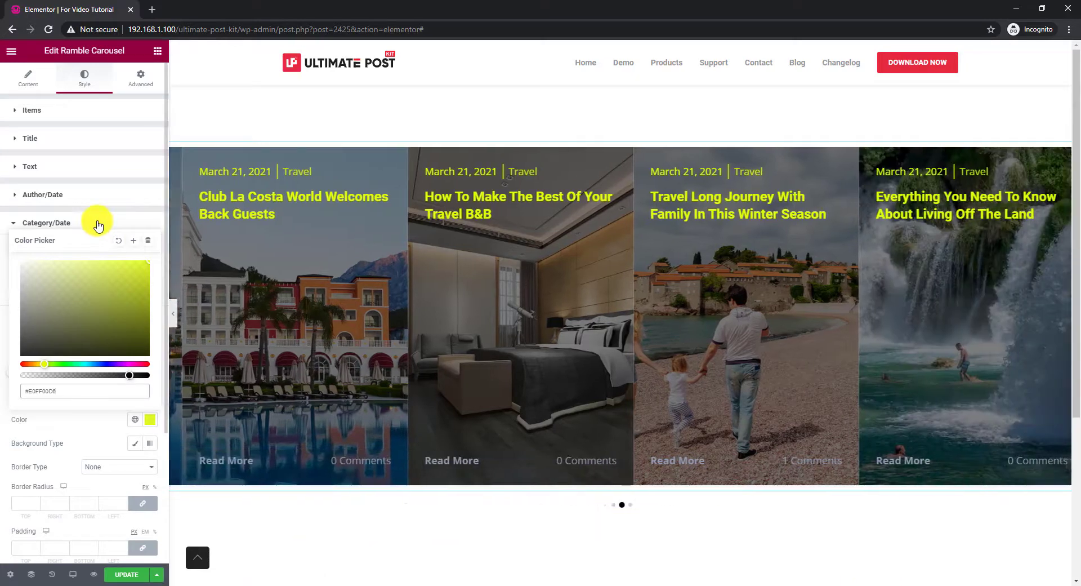
left_click(95, 224)
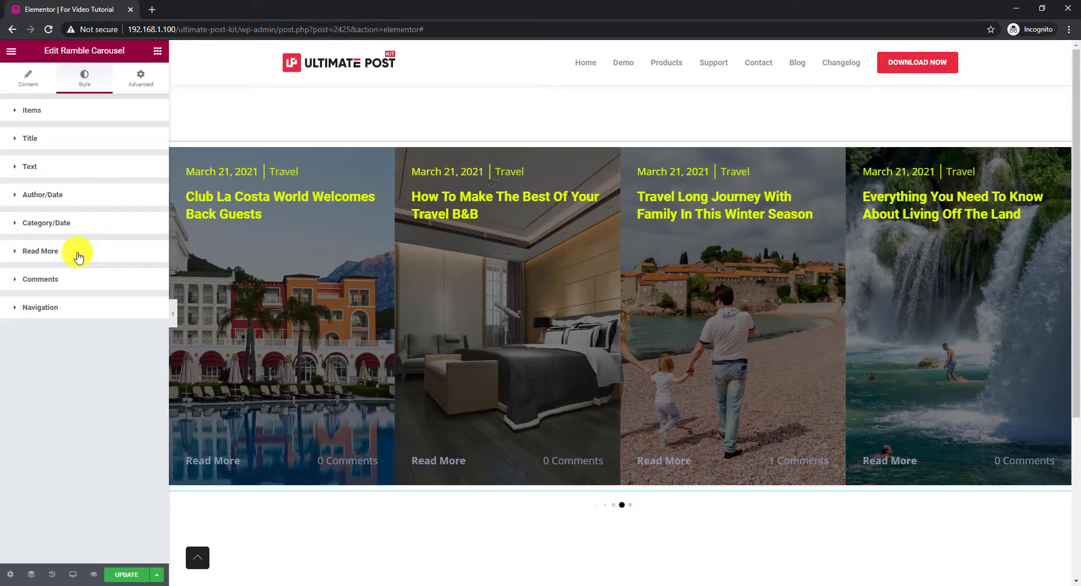
- Set the Read More link's normal color to #E0FF00 with reduced opacity, giving #E0FF00DB
left_click(79, 257)
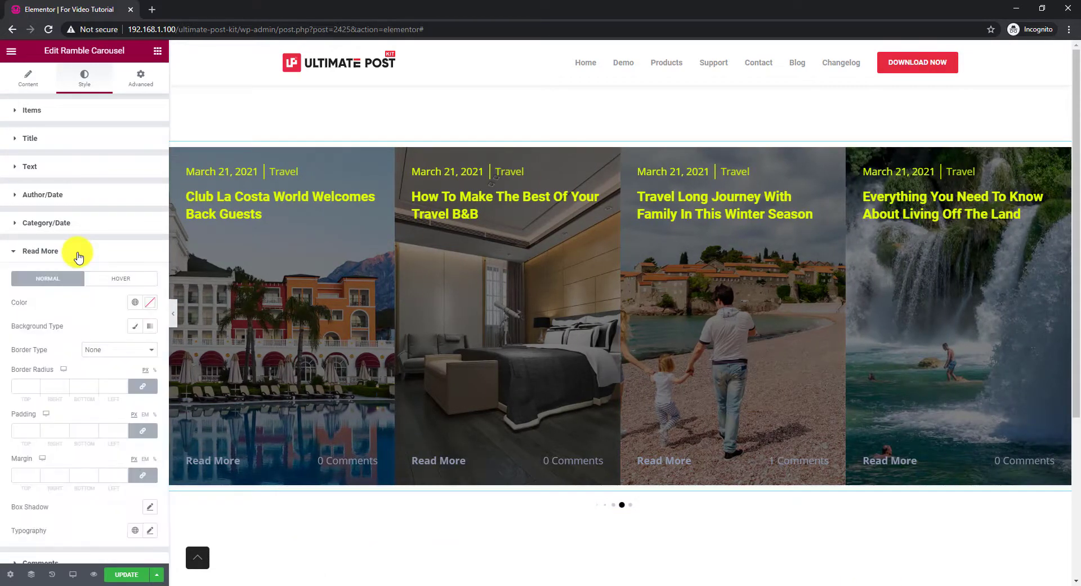
left_click(152, 308)
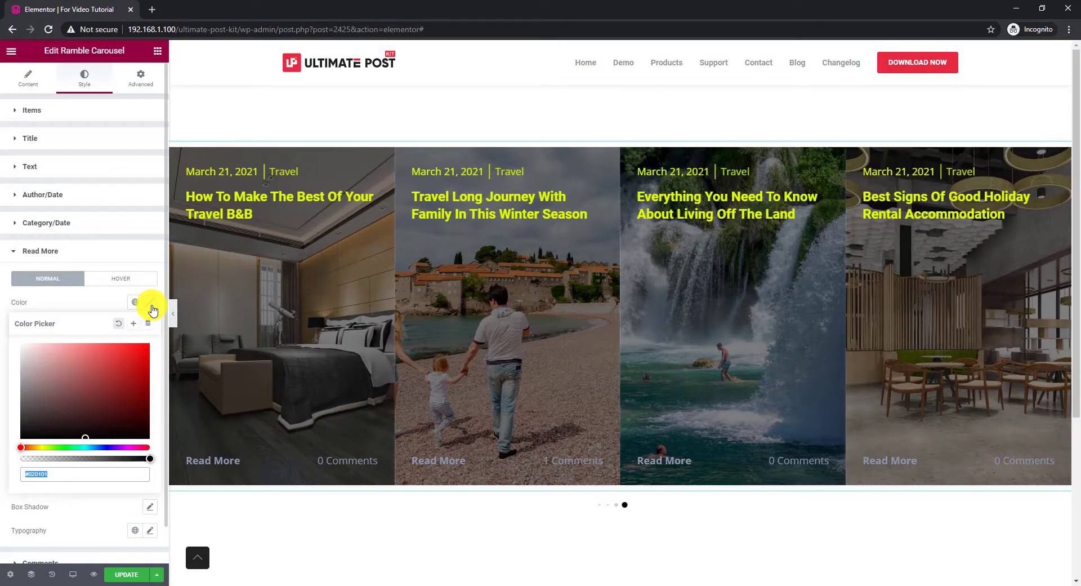
type("#E0FF00")
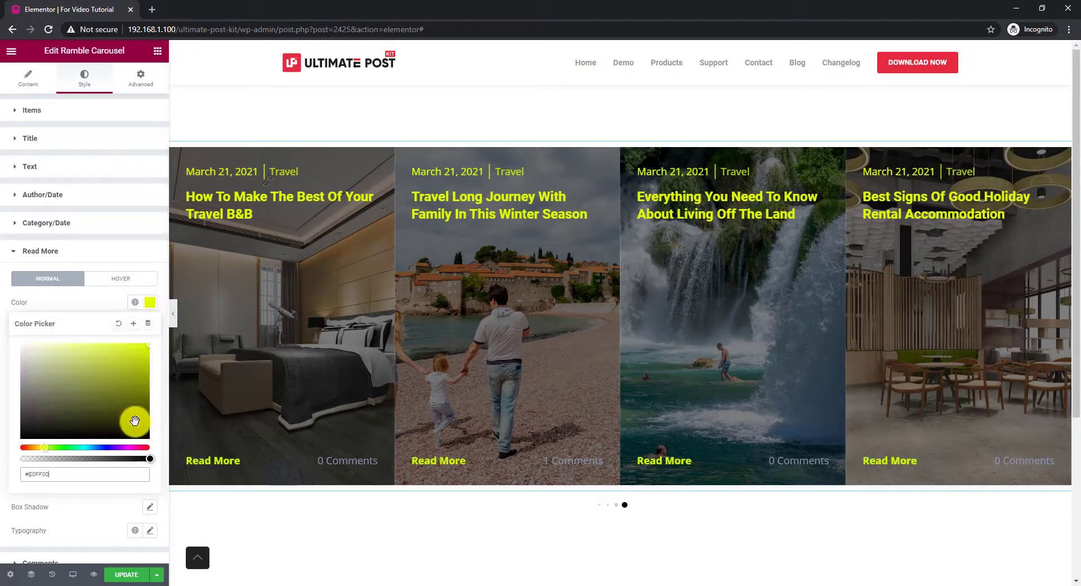
mouse_move(144, 460)
left_mouse_down()
mouse_move(116, 458)
mouse_move(129, 460)
left_mouse_up()
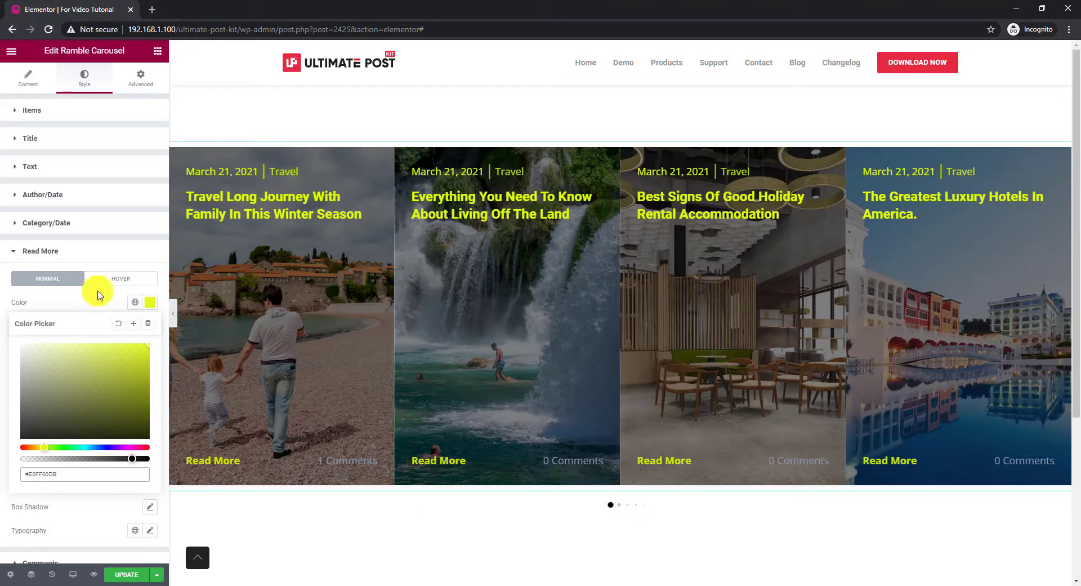
left_click(102, 253)
- Set the comments text's normal color to #E0FF00 with reduced opacity
left_click(95, 281)
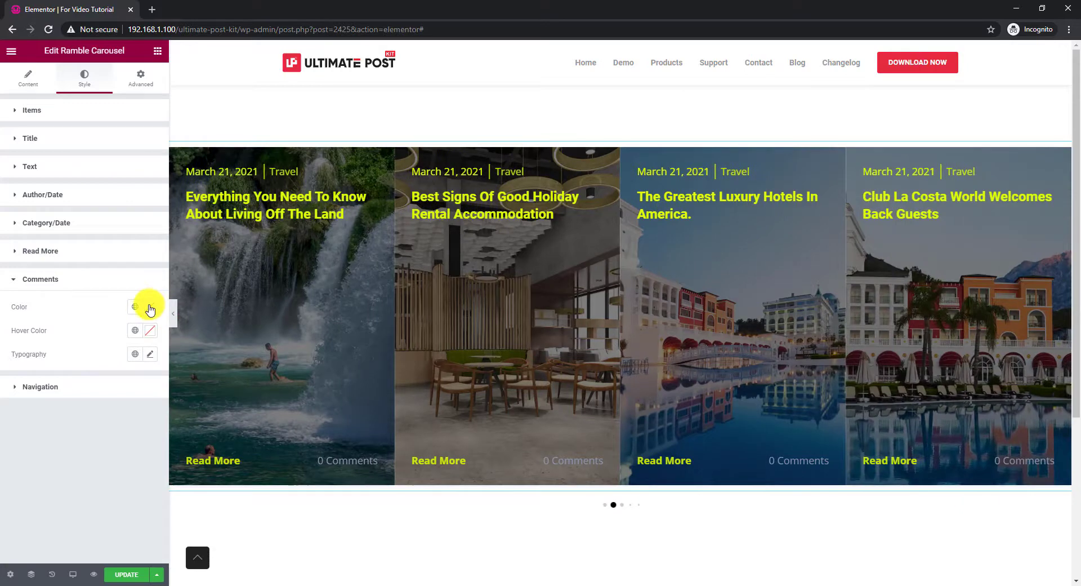
left_click(150, 308)
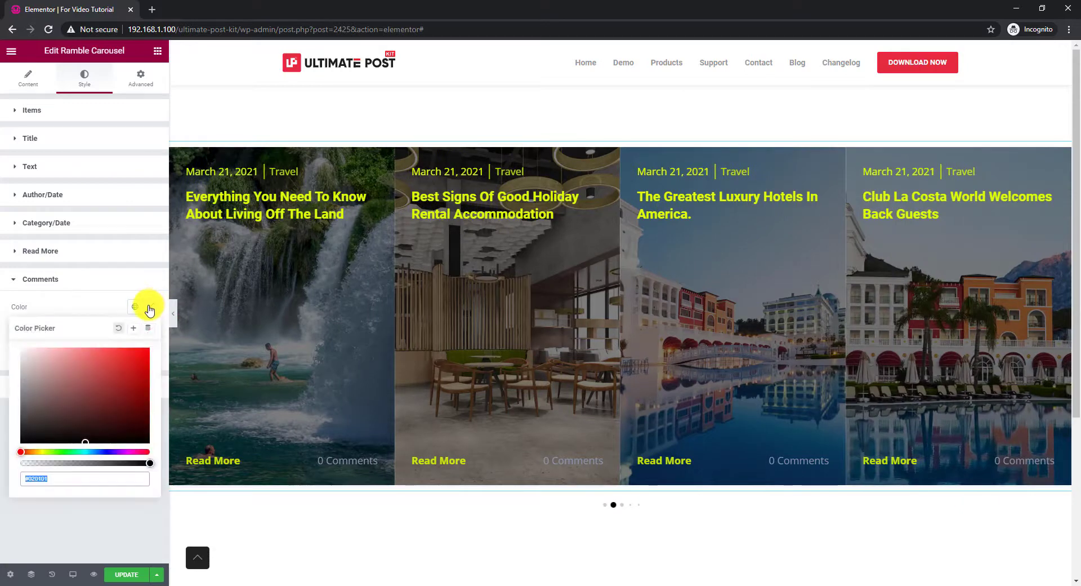
type("#E0FF00")
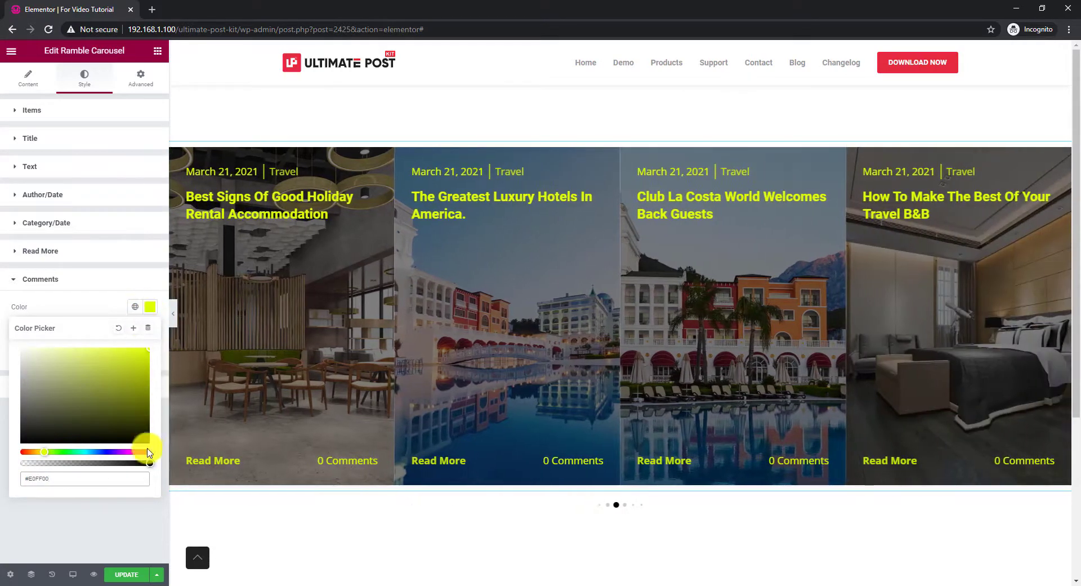
left_click_drag(148, 463, 119, 462)
left_click(88, 310)
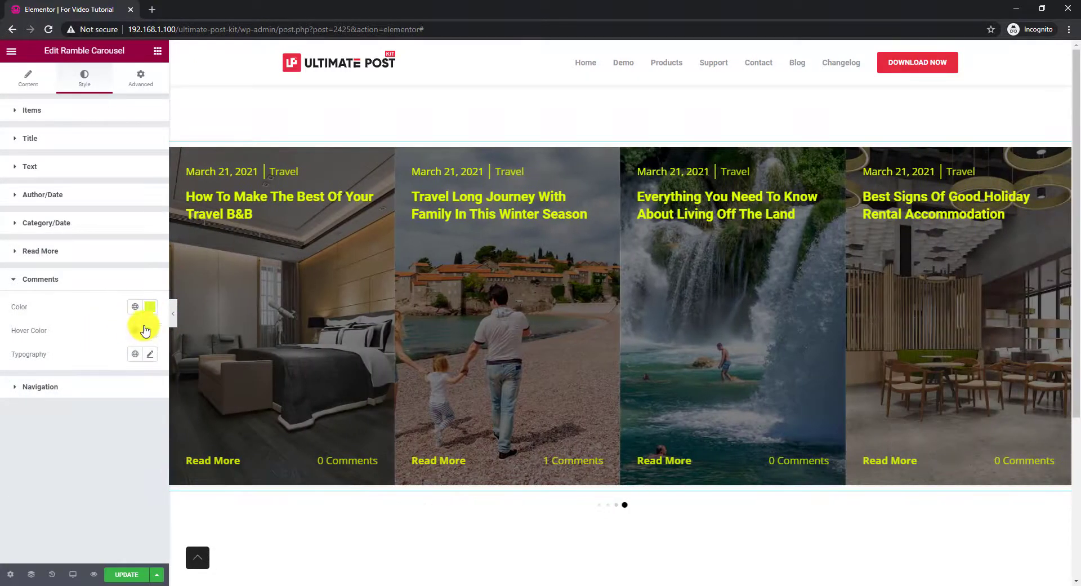
- Collapse the widget settings to preview the styled carousel across the full page width
left_click(174, 313)
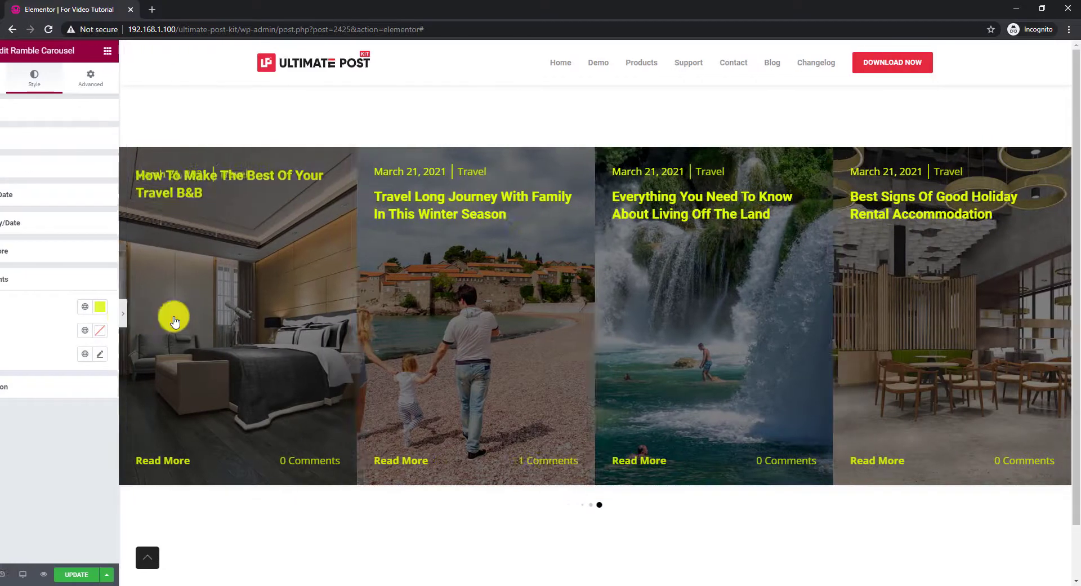